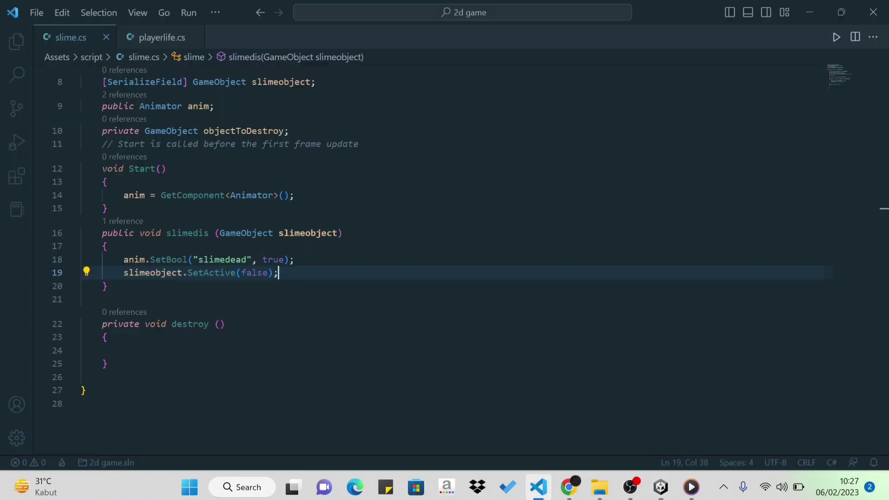
In the playerlife script, jump to the definition of the slimedis collision call
scroll(124, 74, up, 3)
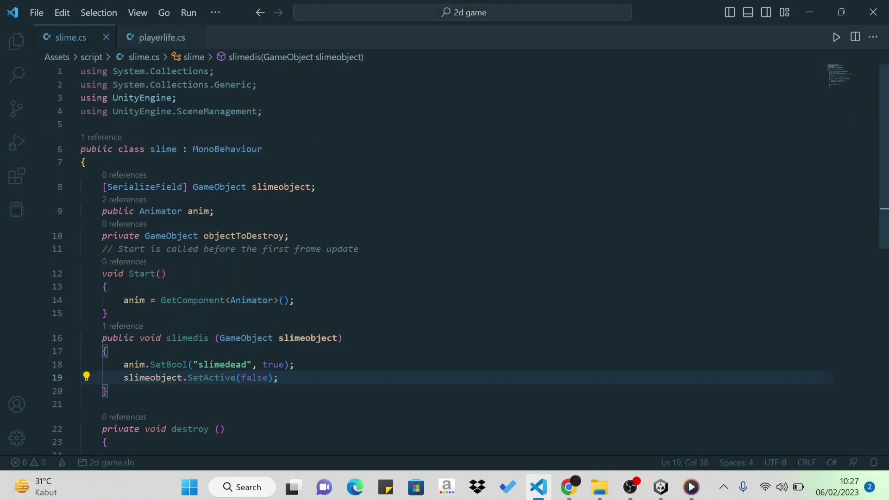
click(159, 37)
scroll(83, 83, down, 2)
scroll(241, 278, down, 5)
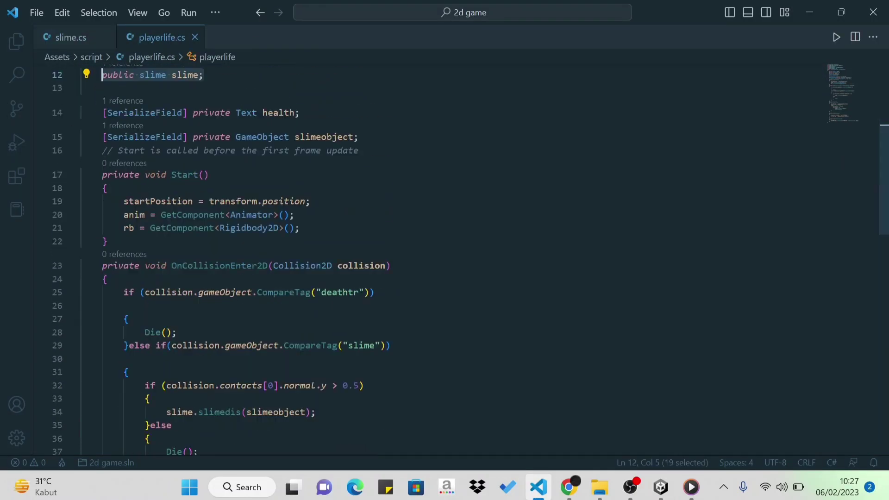
click(242, 308)
key(F12)
Review slimedis's SetActive(false) line, then open controller.cs from the Assets folder
click(182, 286)
key(alt+Left)
scroll(182, 285, down, 1)
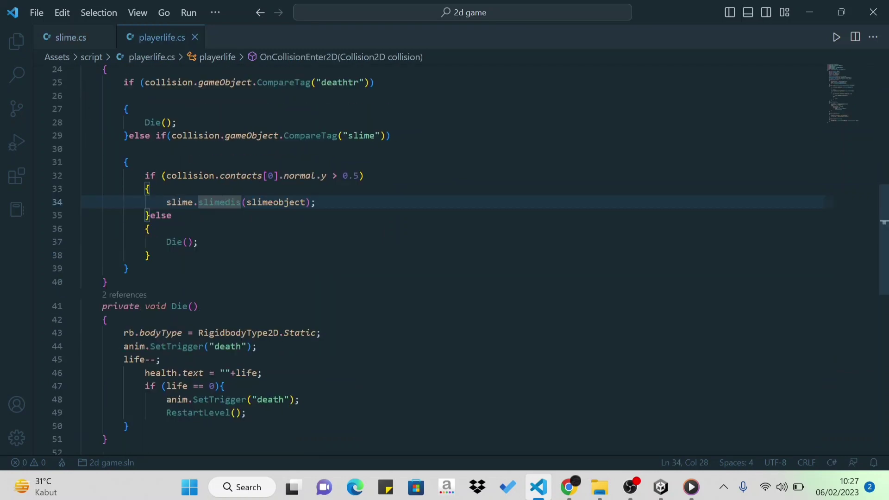
key(alt+Right)
drag(124, 326, 273, 326)
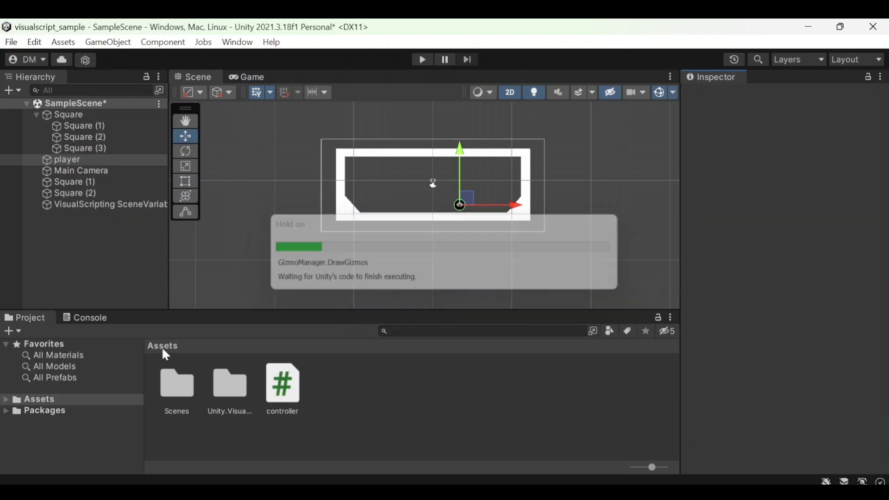
click(292, 401)
double_click(292, 401)
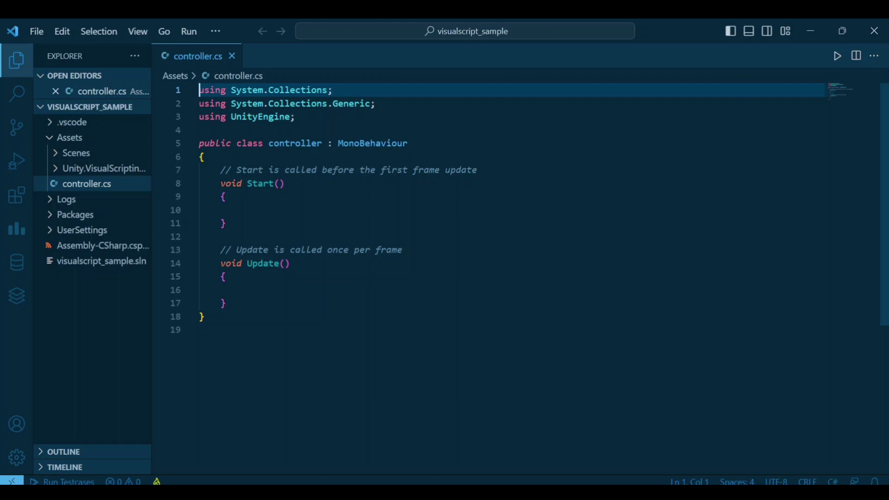
Delete the Start and Update comments, the System.Collections usings and the blank first line
drag(226, 223, 200, 183)
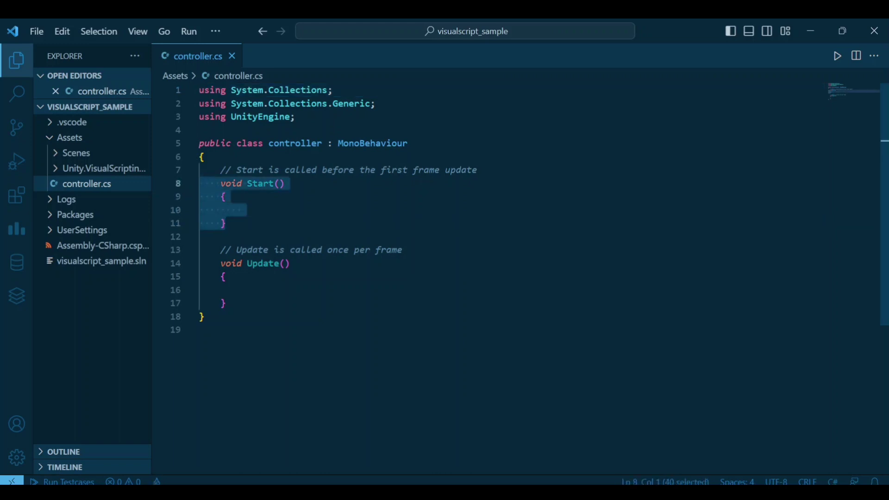
drag(230, 323, 200, 297)
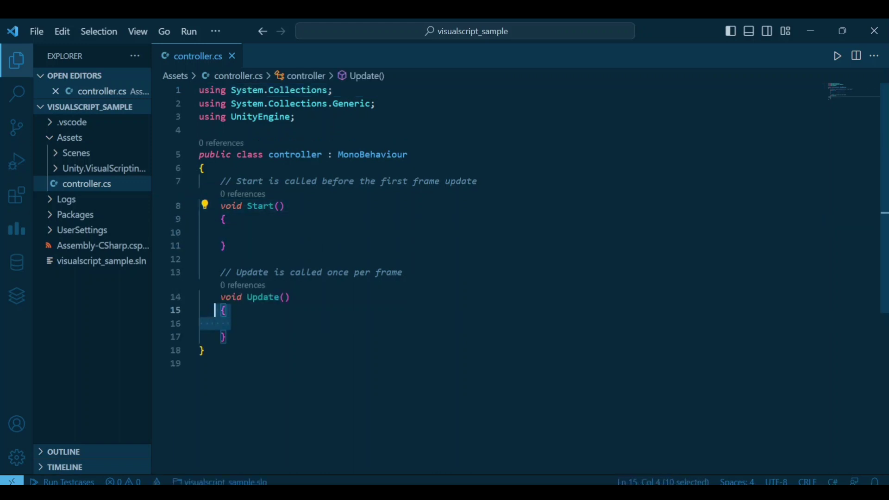
drag(403, 272, 179, 265)
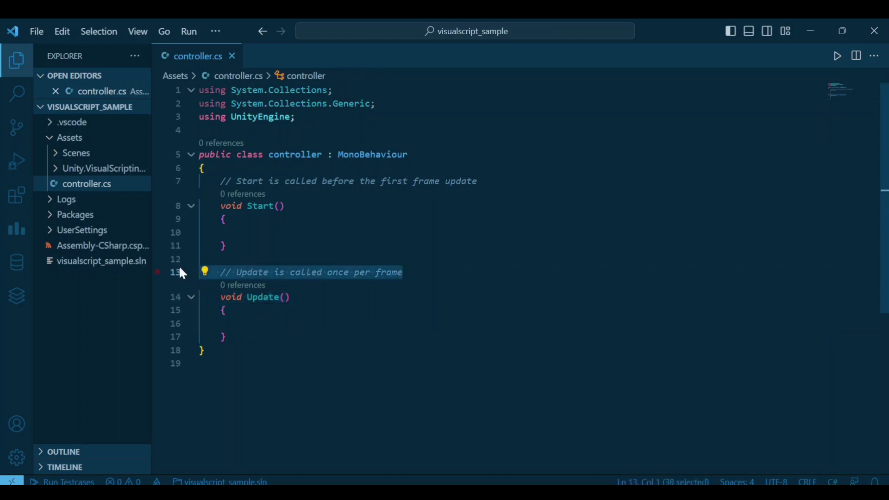
key(BackSpace)
drag(460, 181, 203, 181)
key(BackSpace)
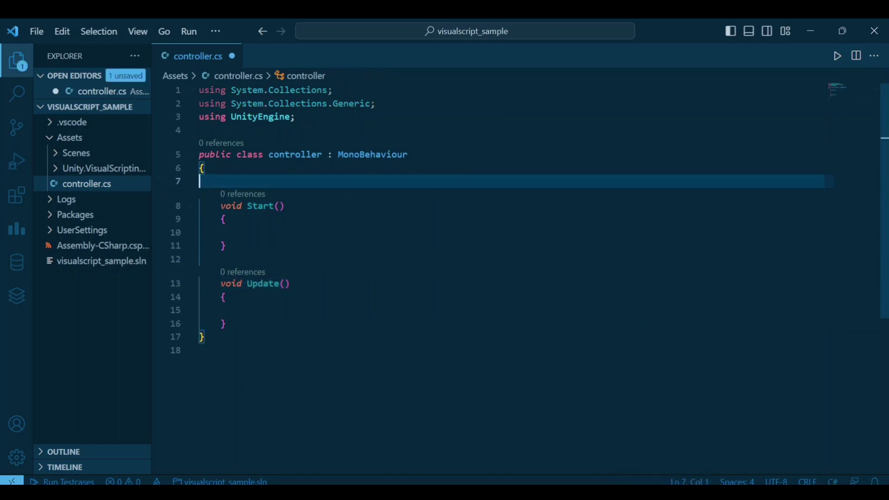
key(BackSpace)
drag(377, 104, 199, 90)
key(BackSpace)
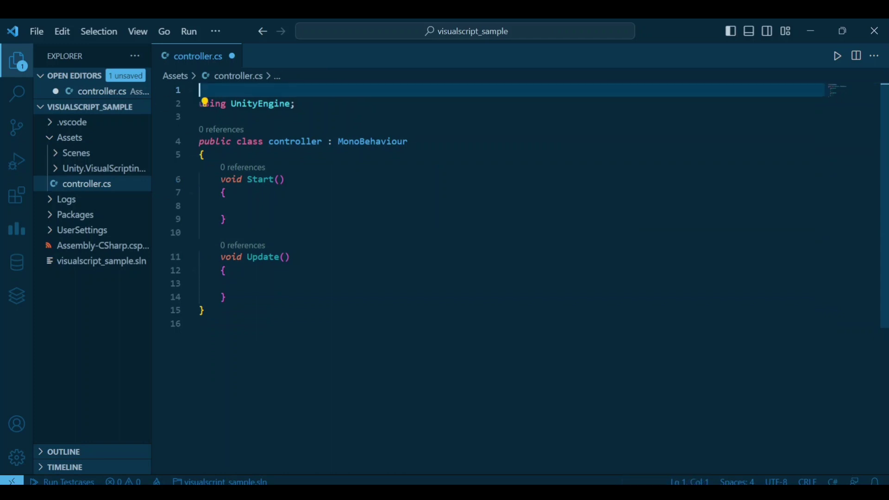
key(Delete)
click(242, 192)
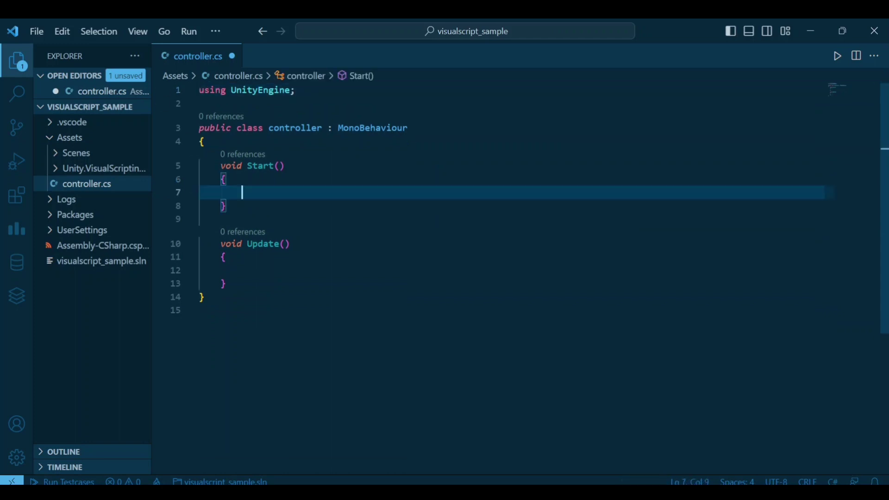
Add class fields public float movespeed = 15f and private Rigidbody2D rb
click(203, 141)
key(Return)
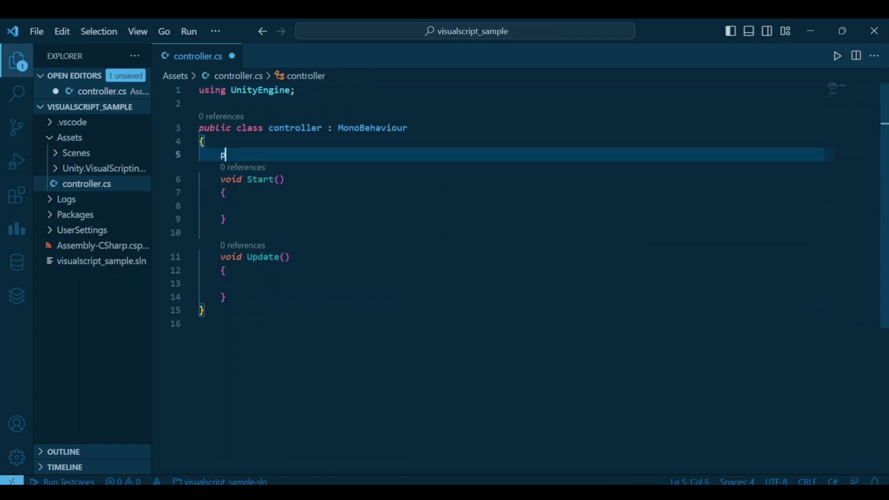
text(ublic float mov)
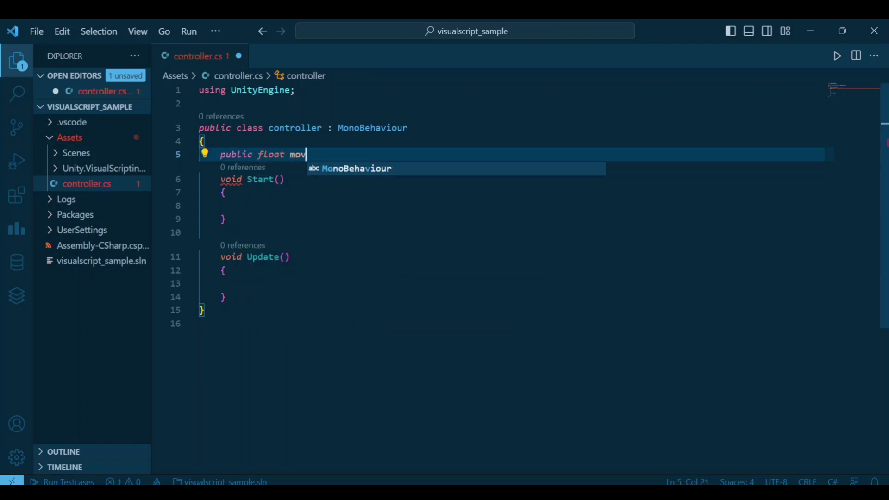
text(espeed = 15f;)
key(Return)
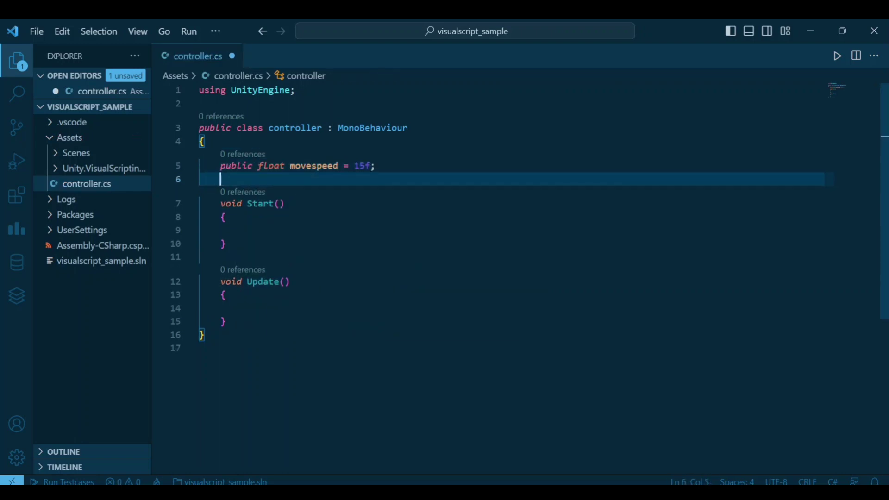
text(priv)
key(Tab)
text(rig)
key(Down)
key(Tab)
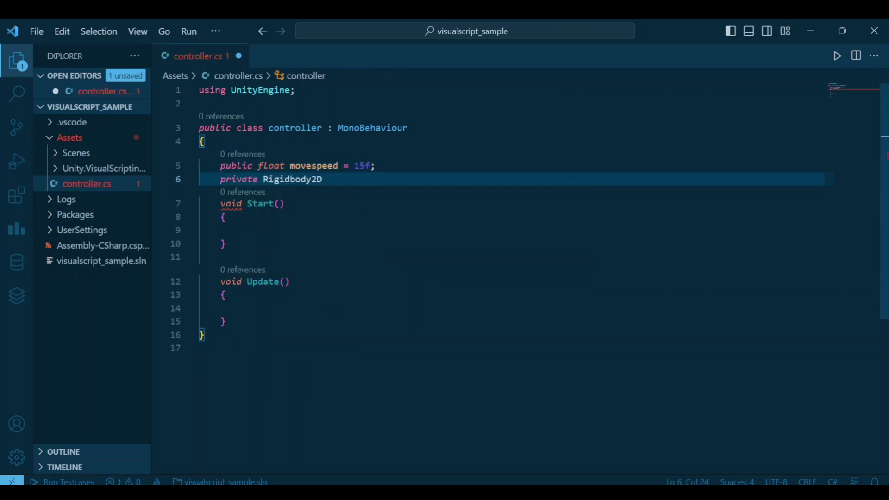
text( rb;)
In Start, assign rb = GetComponent<Rigidbody2D>();
key(Down)
key(Down)
key(Return)
text(r)
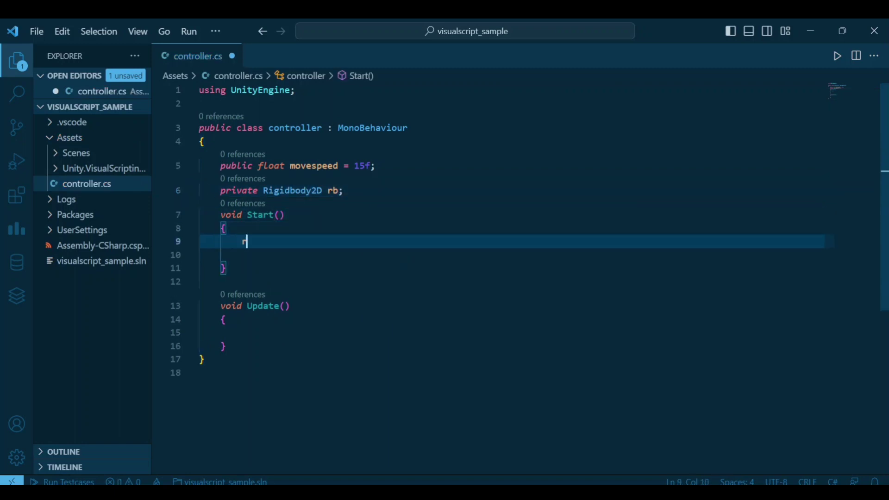
text(b = get)
key(Tab)
text(rigi)
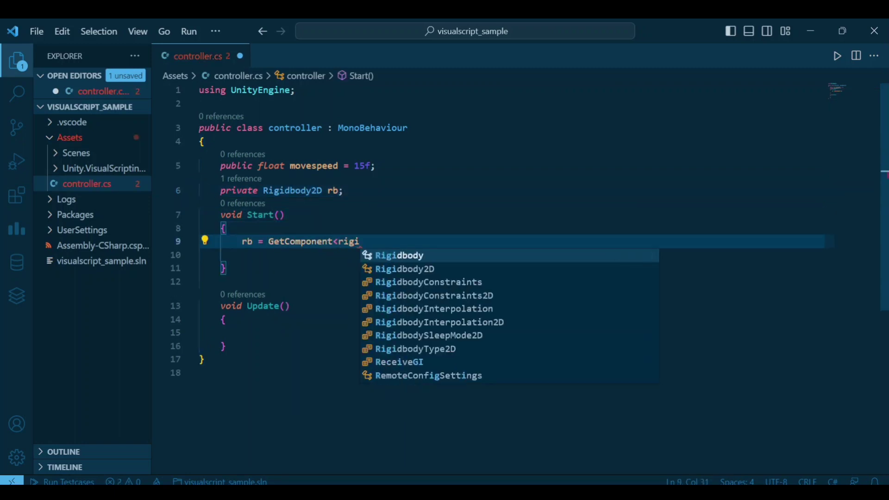
key(Down)
key(Tab)
text(();)
Delete the empty Update method
scroll(463, 232, down, 1)
drag(205, 307, 200, 253)
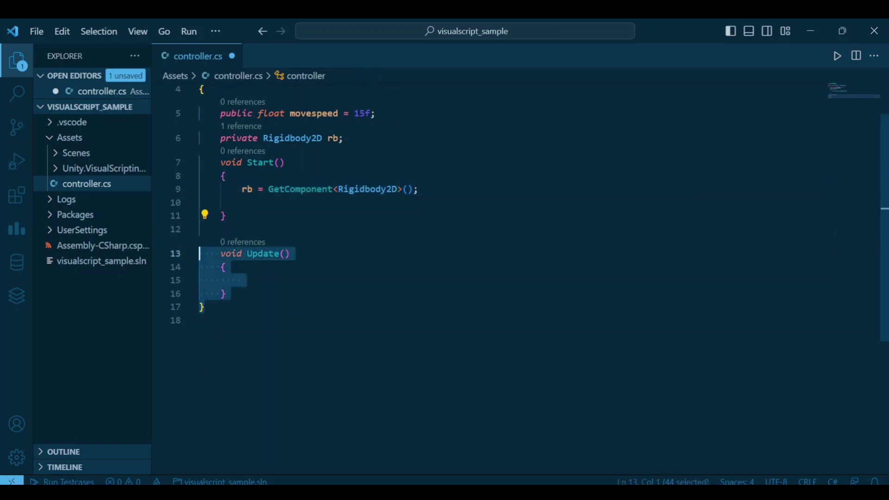
key(BackSpace)
key(BackSpace)
Add an empty void FixedUpdate() method after Start
key(Left)
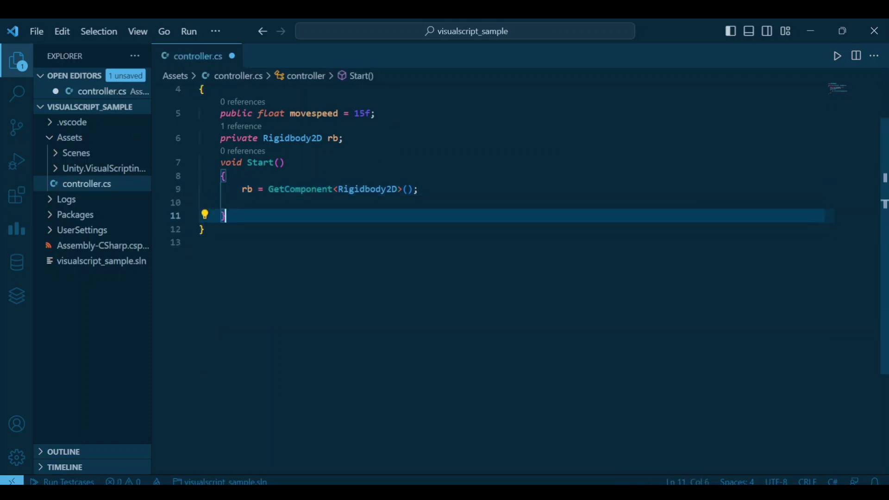
key(Return)
key(Return)
text(void fixe)
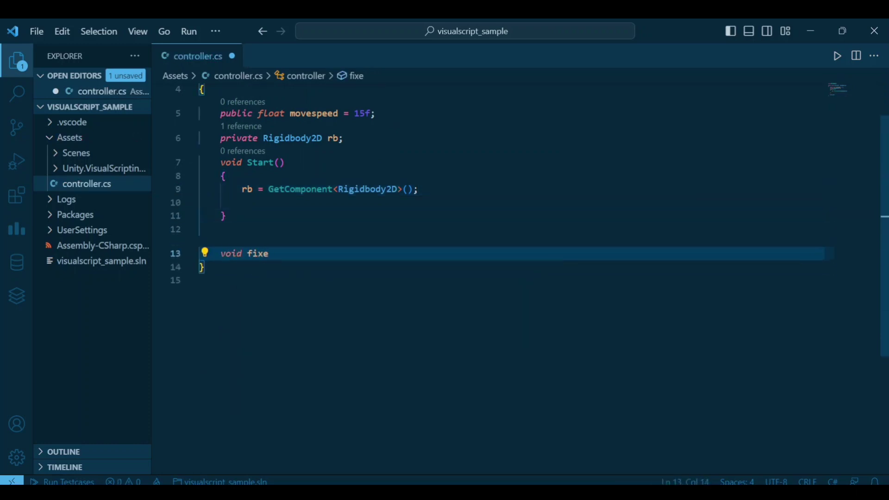
key(BackSpace)
key(BackSpace)
key(BackSpace)
key(BackSpace)
key(BackSpace)
key(BackSpace)
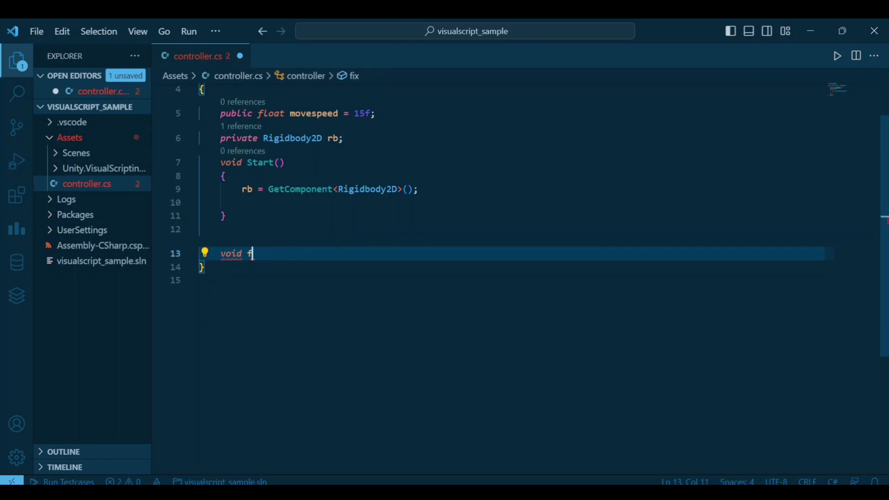
key(BackSpace)
text(FixedUp)
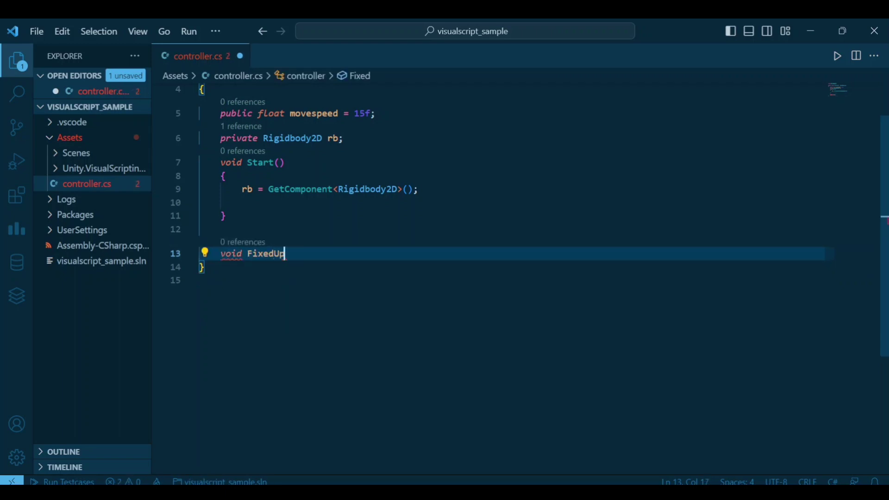
key(Caps_Lock)
key(Caps_Lock)
text(d)
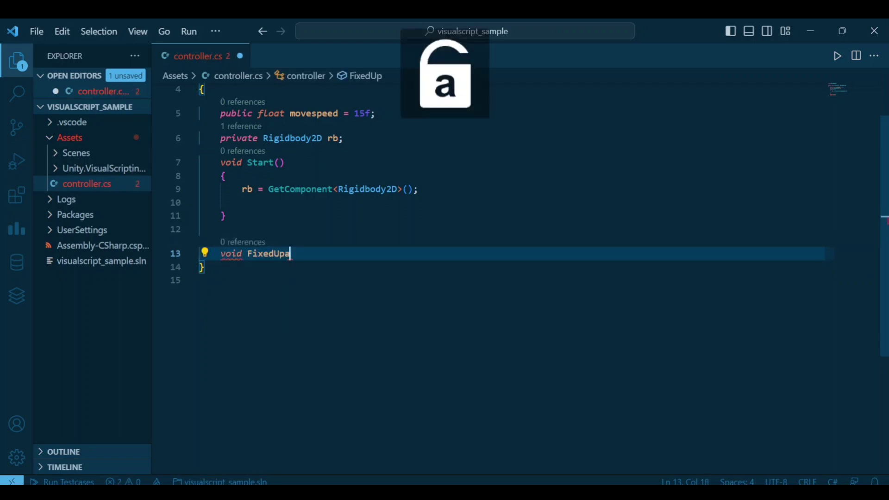
text(ate())
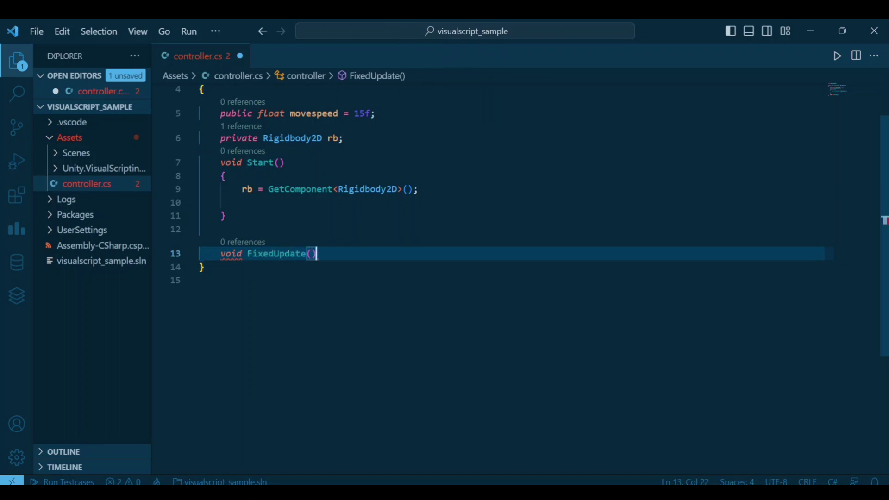
click(201, 267)
key(Return)
text({)
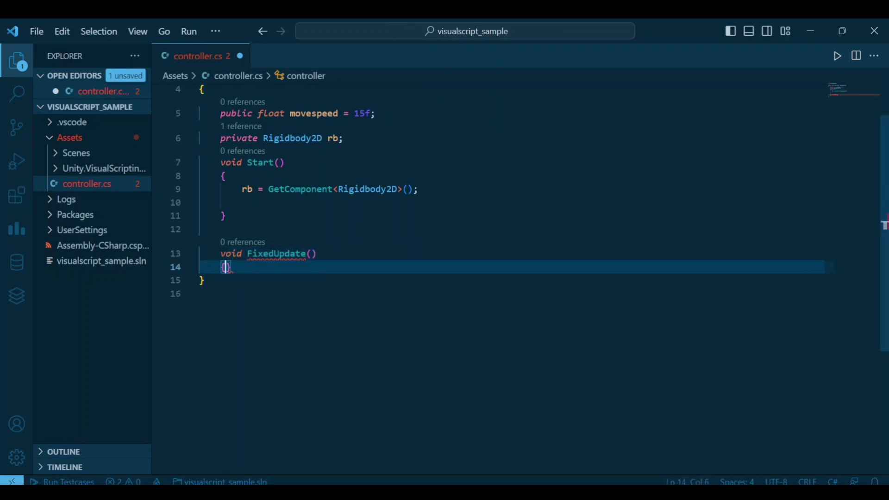
key(Return)
Read Input.GetAxis("Vertical") and Input.GetAxis("Horizontal") into float variables
text(float verticalInput)
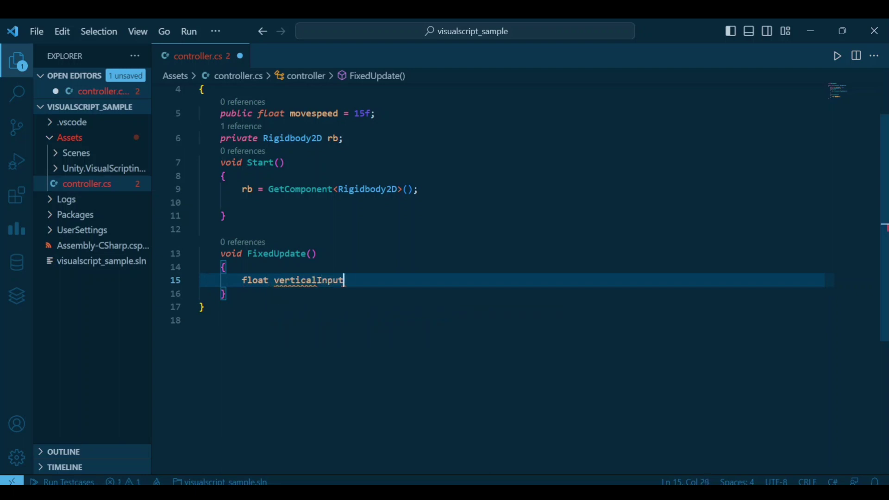
text( = Input.get)
key(Tab)
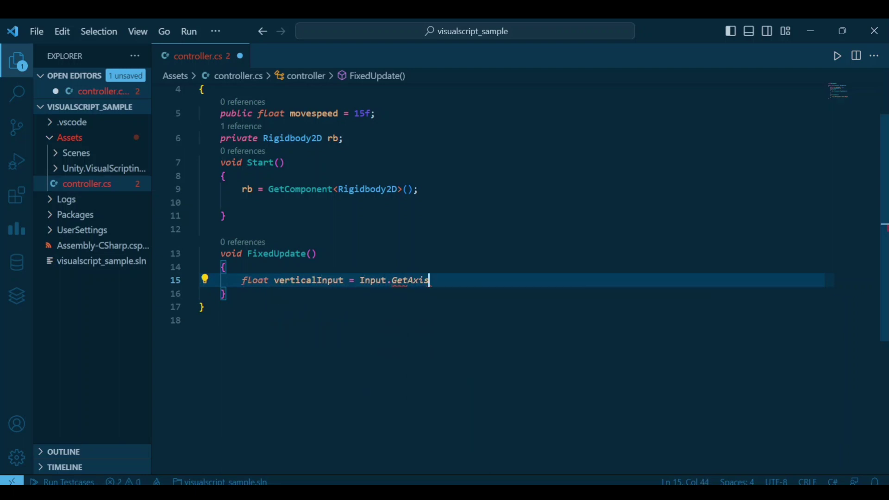
text(("Vertical"))
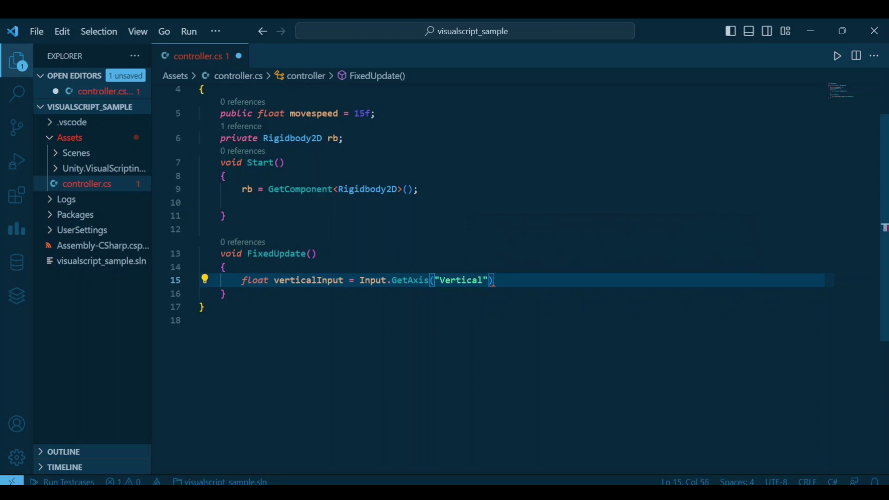
text(;)
key(Return)
text(float H)
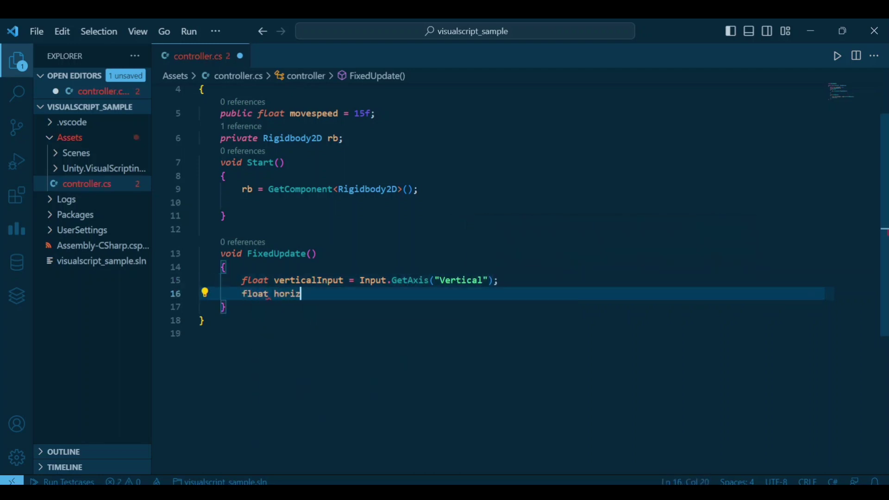
text(ut = )
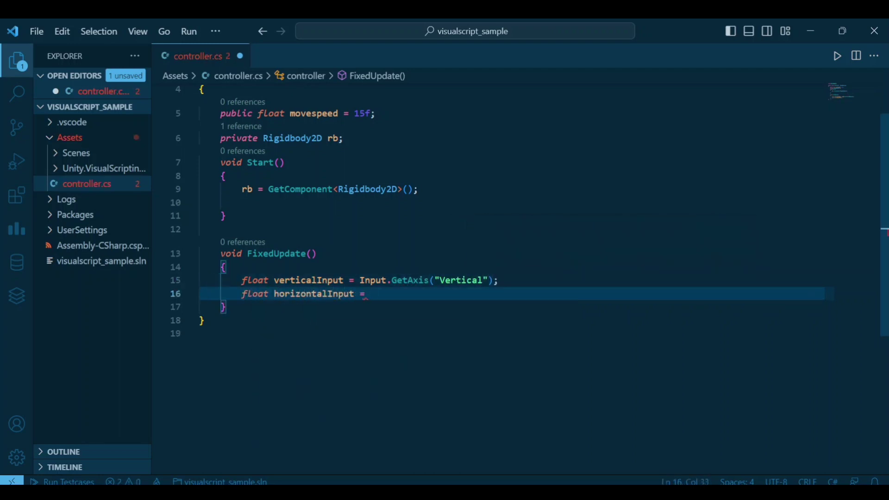
text(Input.GetAxis(")
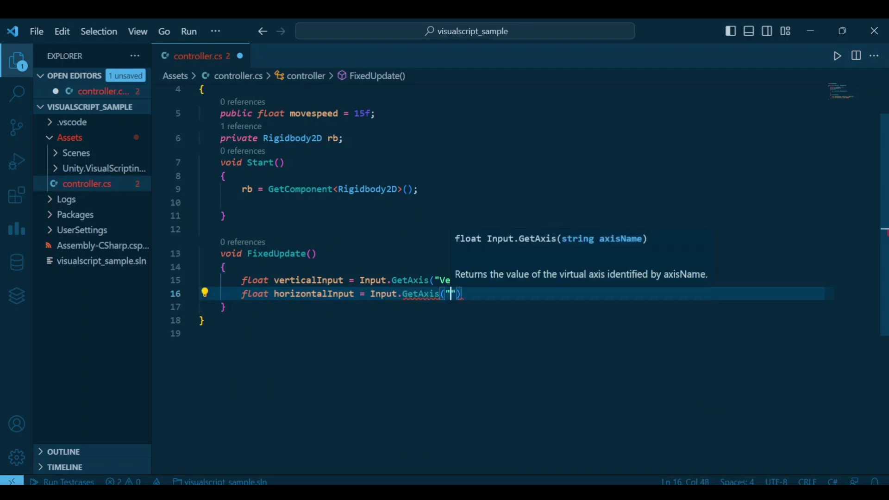
text(Horiz)
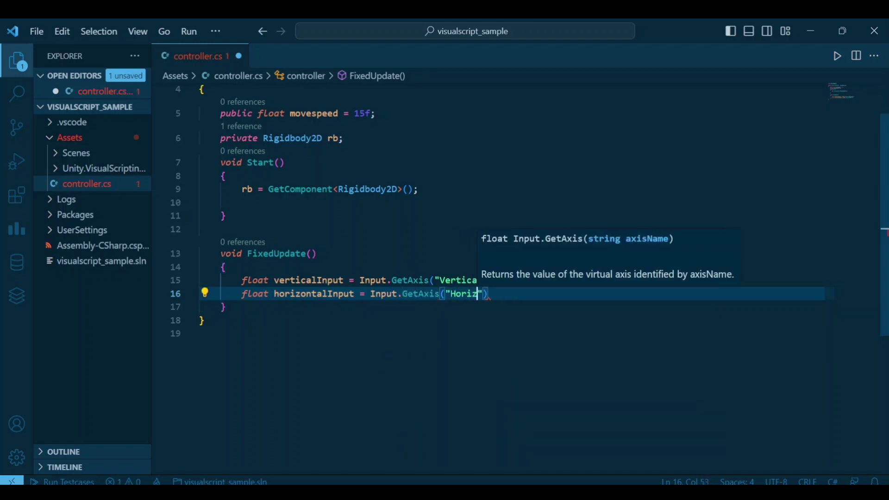
text(ontal");)
key(Return)
key(Return)
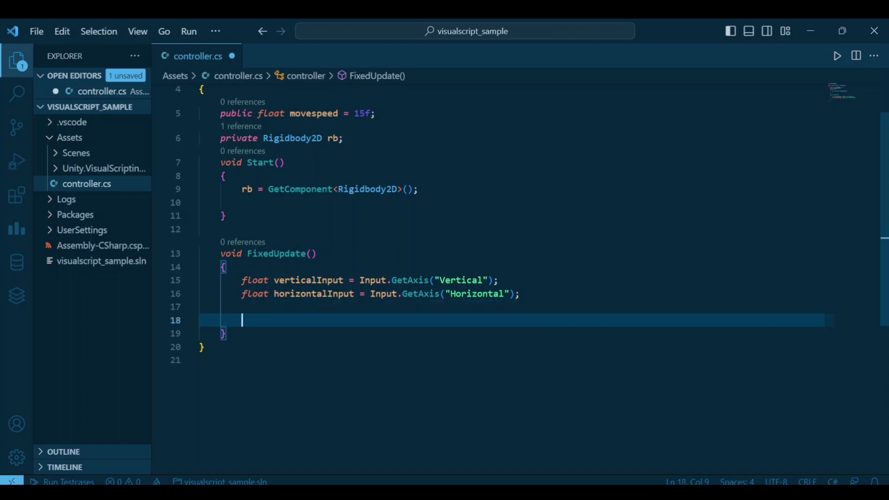
Declare Vector2 movement = new Vector2(horizontalInput, verticalInput), fixing the Vector2 capitalisation
text(vector2 movement )
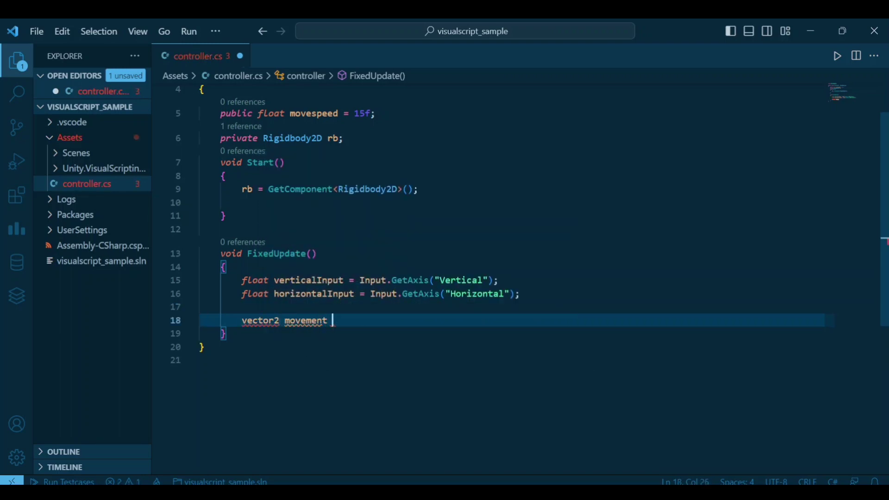
text(= new vector2(horizontalInput,)
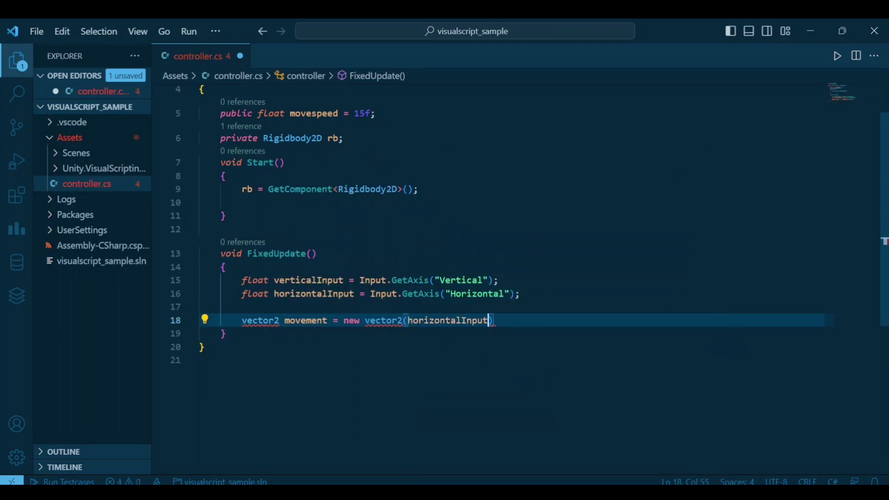
text( verti)
key(Tab)
text();)
key(Return)
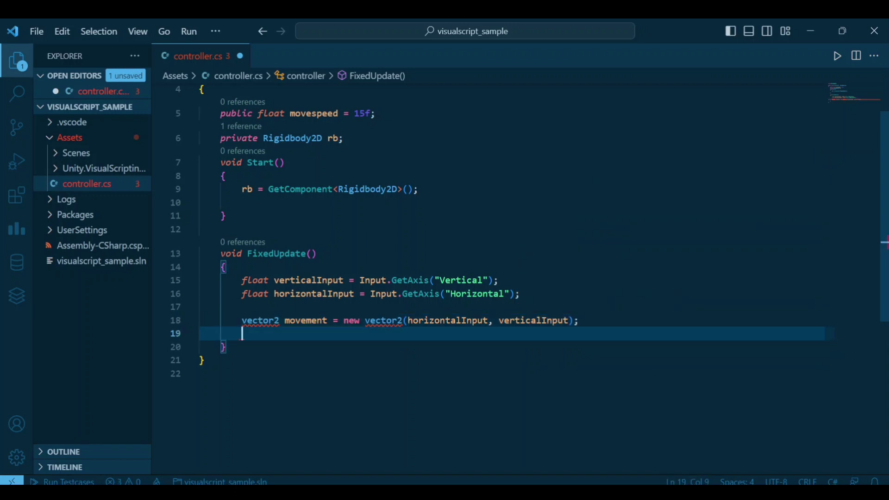
key(Return)
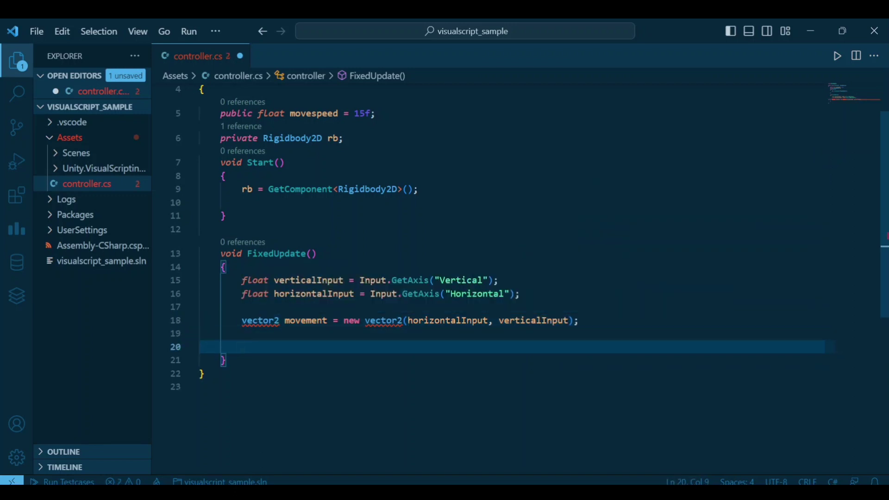
click(247, 321)
key(BackSpace)
text(V)
click(376, 320)
key(BackSpace)
key(BackSpace)
text(V)
key(Tab)
Add rb.AddForce(movement * movespeed); and save controller.cs
click(242, 347)
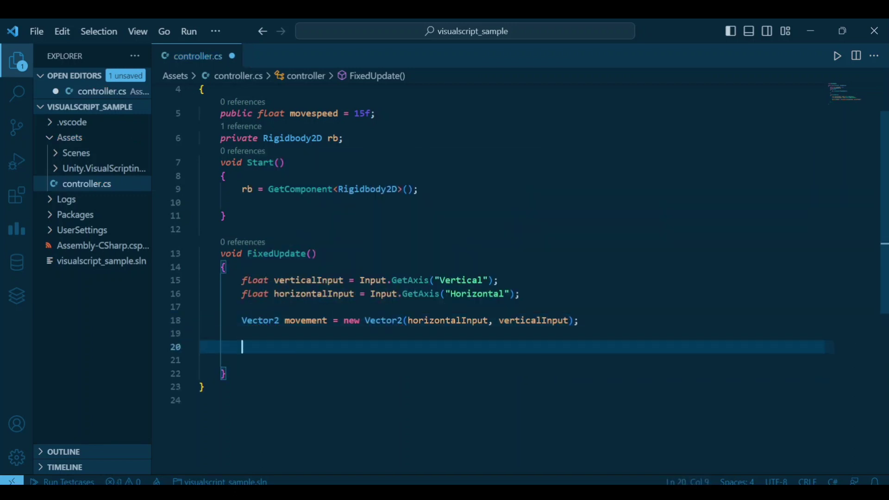
text(rb.AddForce(m)
key(Tab)
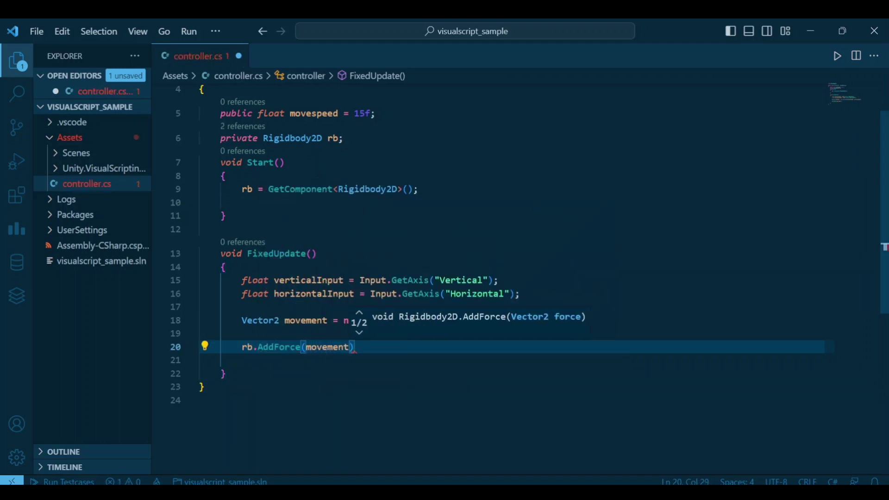
text(* movespeed)
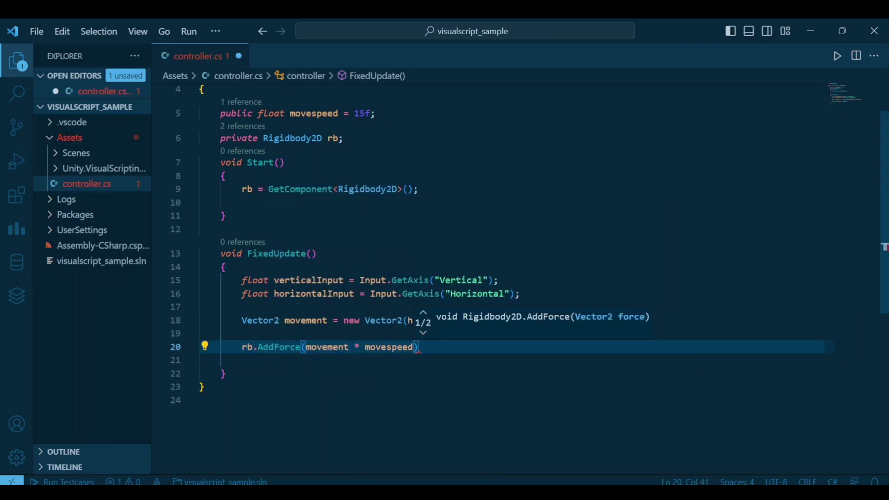
key(End)
text(;)
key(ctrl+s)
key(alt+Tab)
Play the scene, roll the ball left with the arrow keys, then stop play mode
click(690, 284)
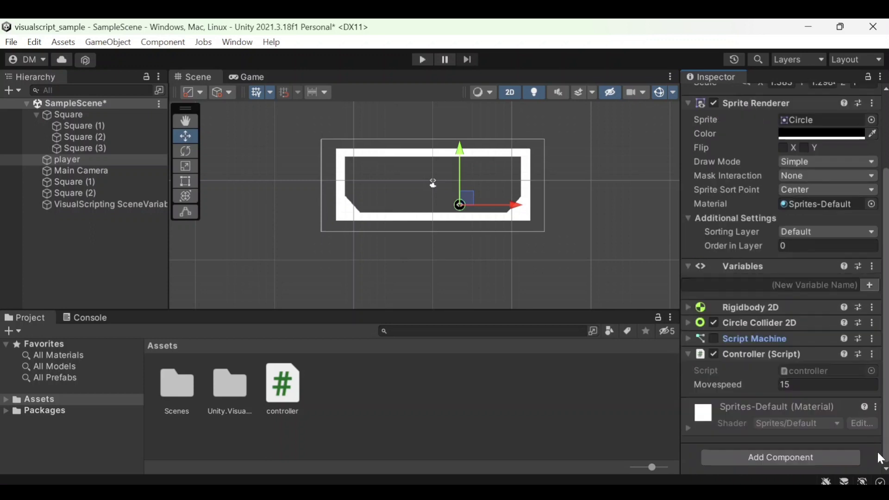
click(422, 59)
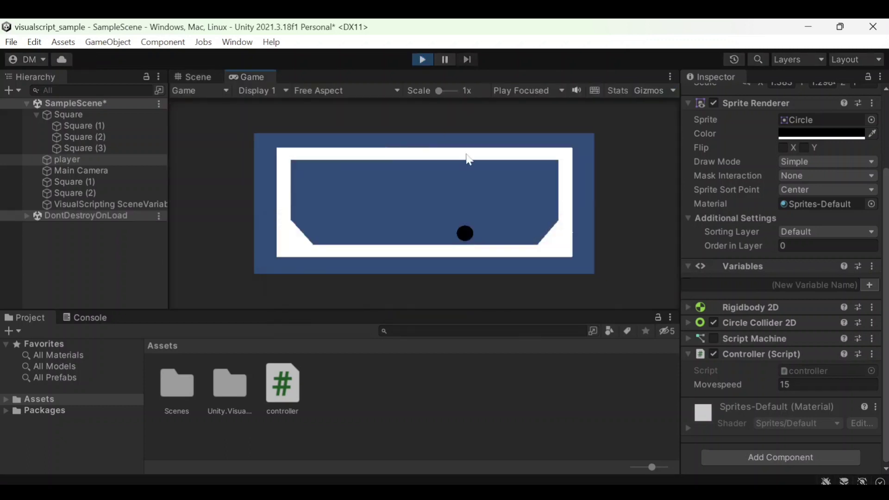
key(Left)
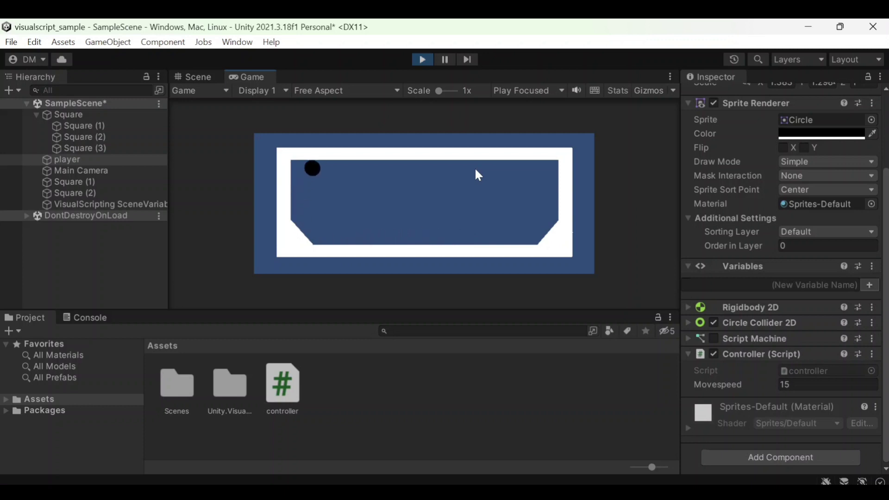
key(ctrl+p)
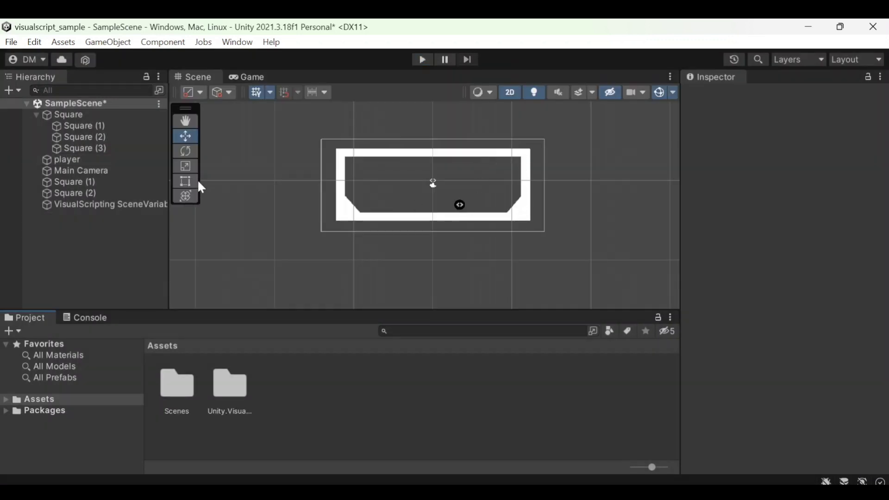
Select the player object and add a Script Machine via an Add Component search for 'scr'
click(113, 160)
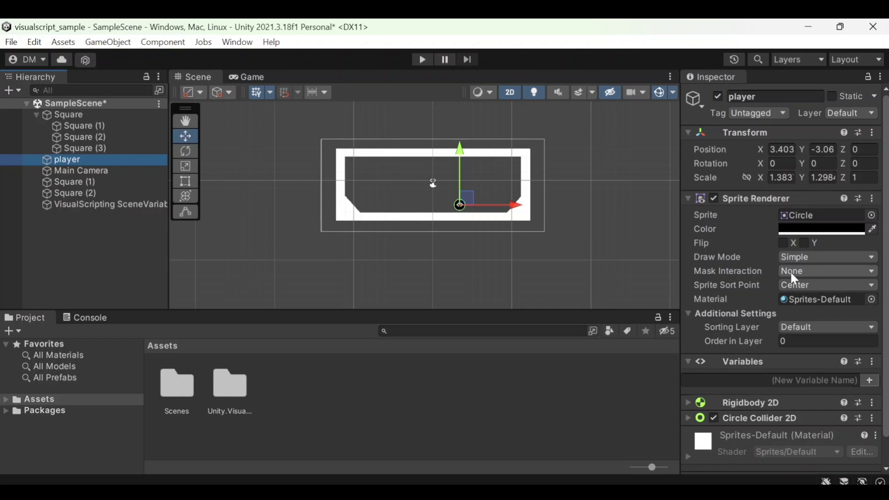
scroll(794, 278, down, 2)
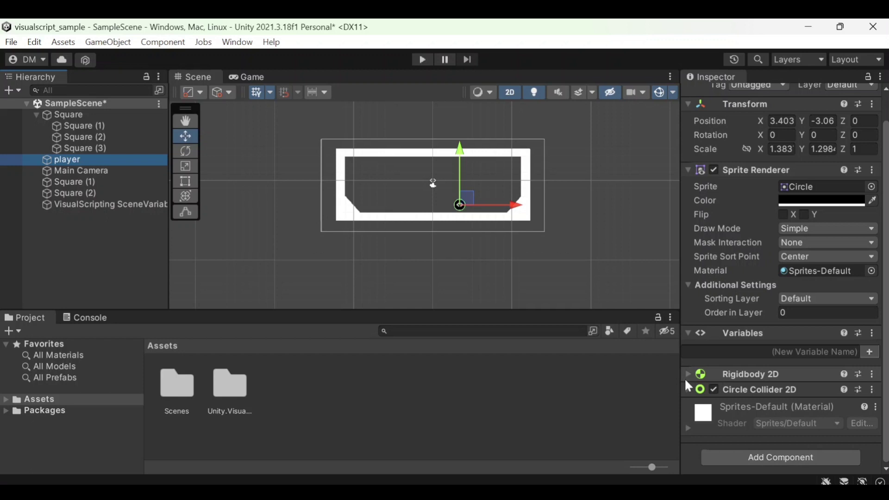
click(743, 457)
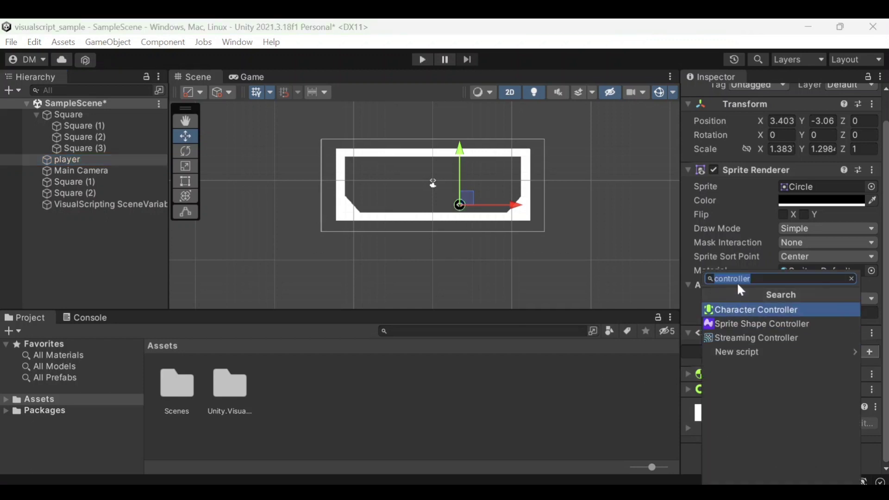
text(scr)
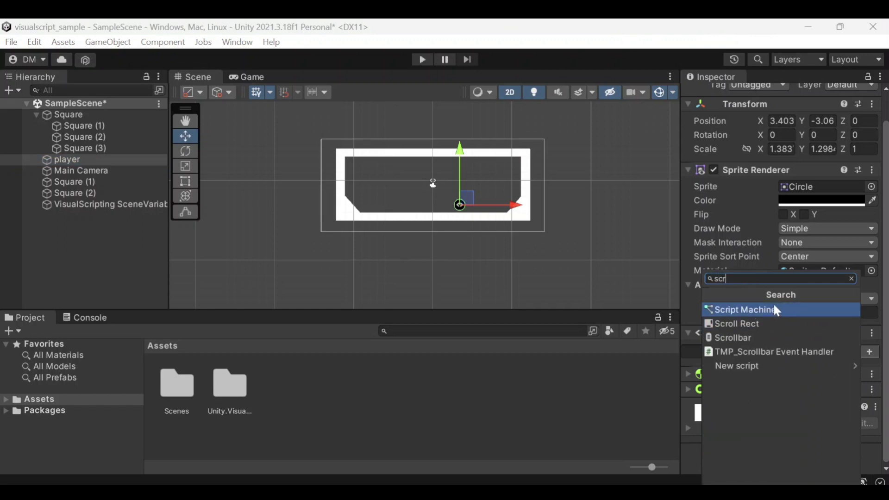
click(775, 307)
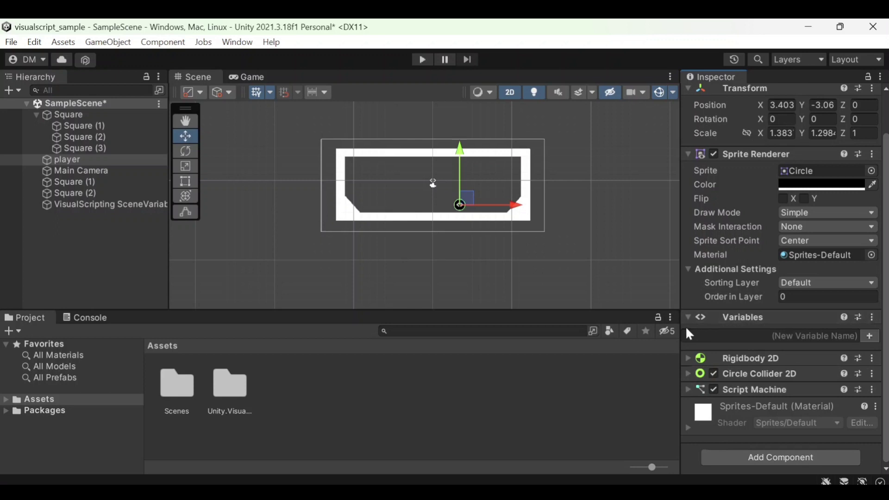
Set the Script Machine source to Embed and open its script graph
click(688, 390)
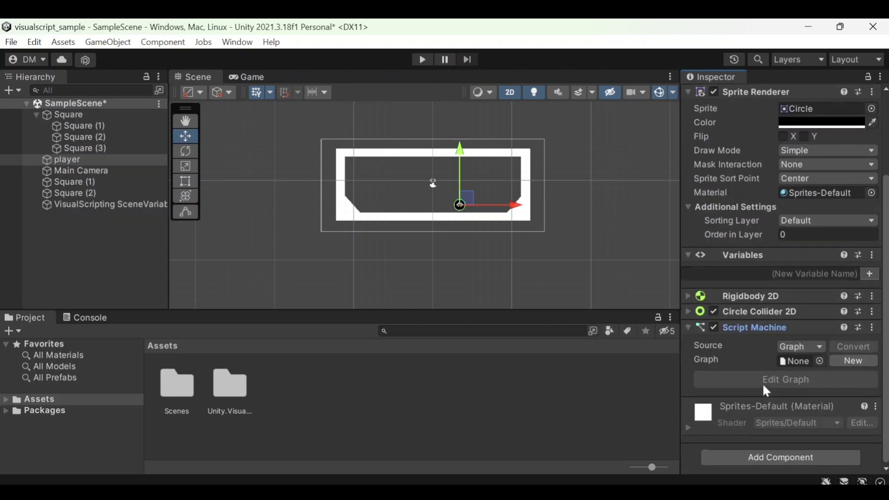
click(803, 347)
click(810, 362)
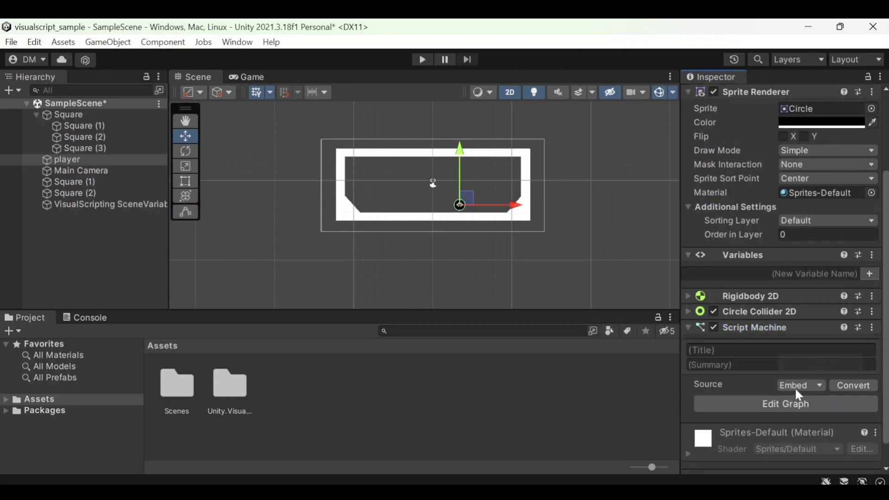
click(784, 409)
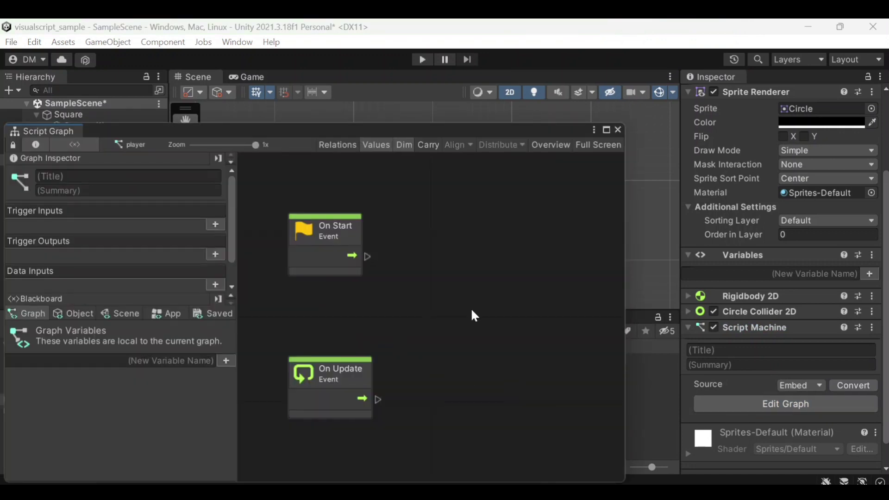
Move On Update under On Start and add an On Fixed Update event node below them
click(329, 386)
drag(326, 385, 325, 311)
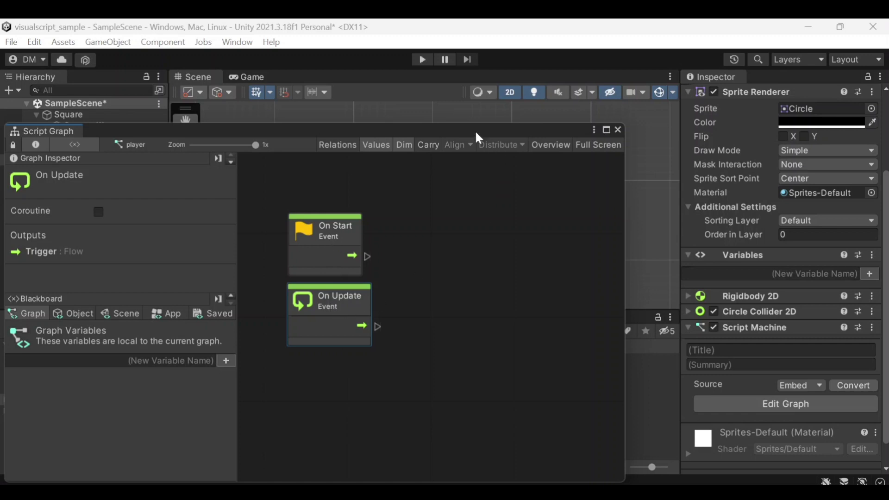
drag(476, 134, 497, 99)
right_click(361, 347)
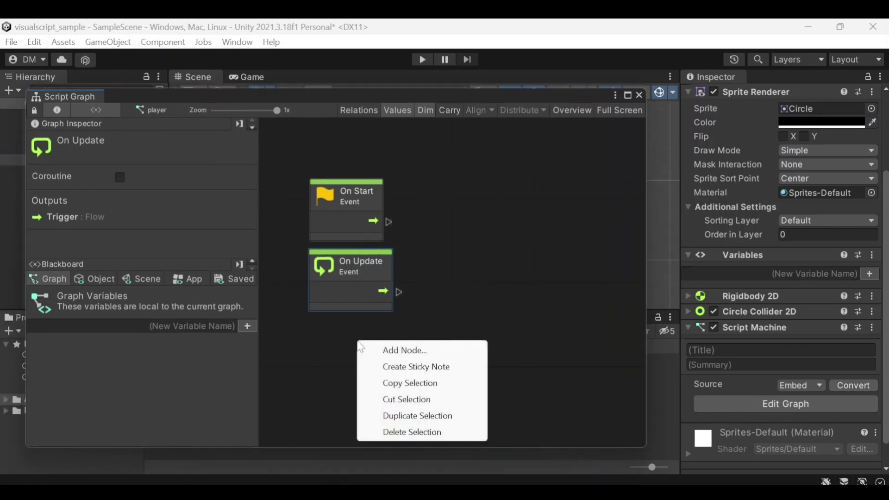
click(371, 350)
key(Up)
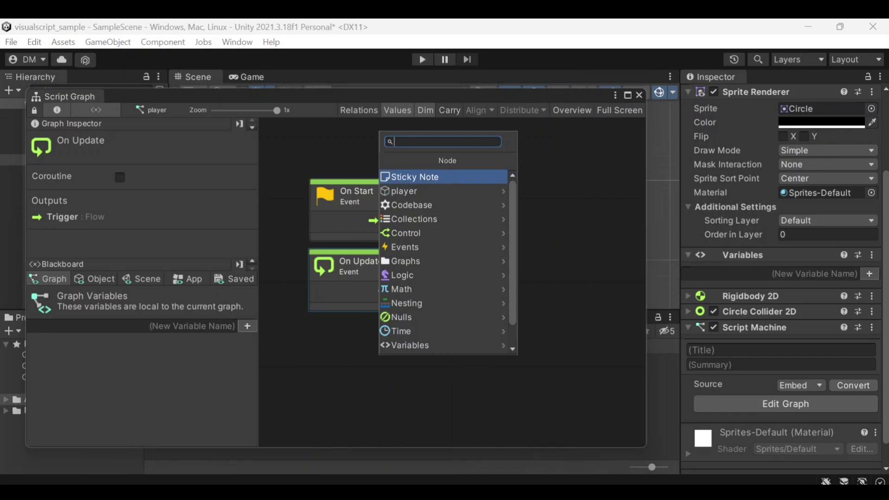
text(update)
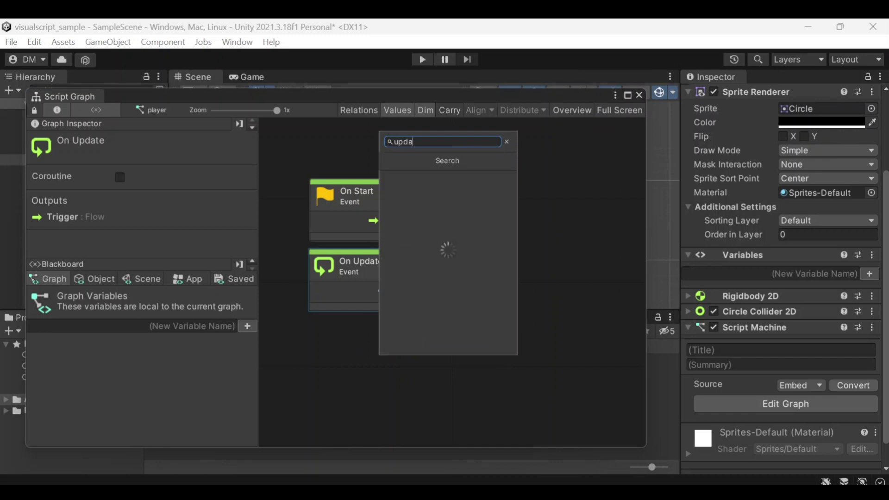
click(467, 219)
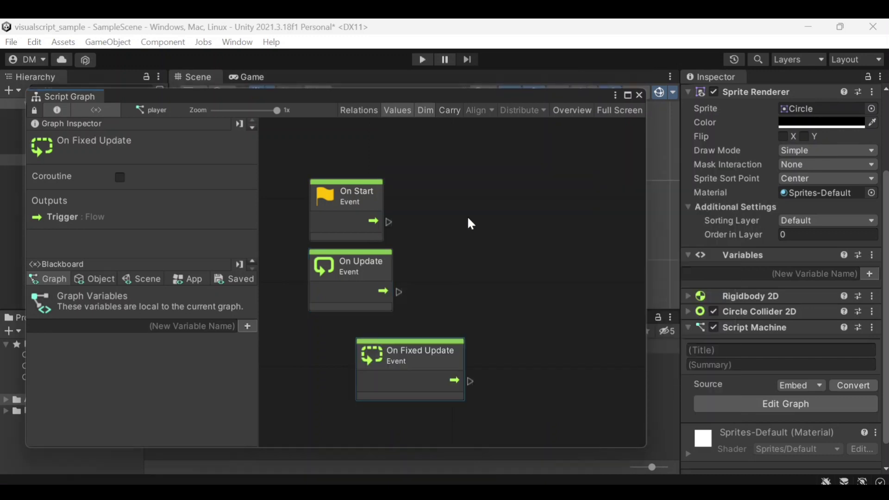
drag(378, 384, 336, 372)
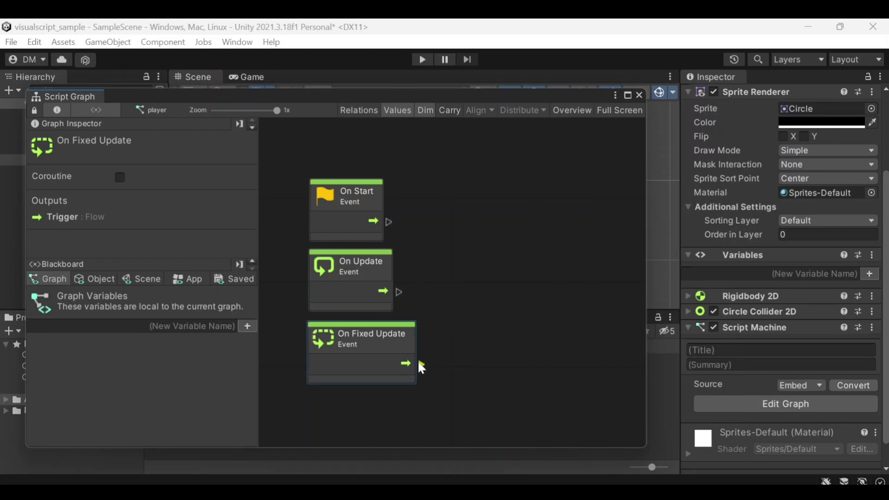
Connect a Rigidbody 2D Add Force node to On Fixed Update and maximize the graph editor
drag(422, 368, 475, 283)
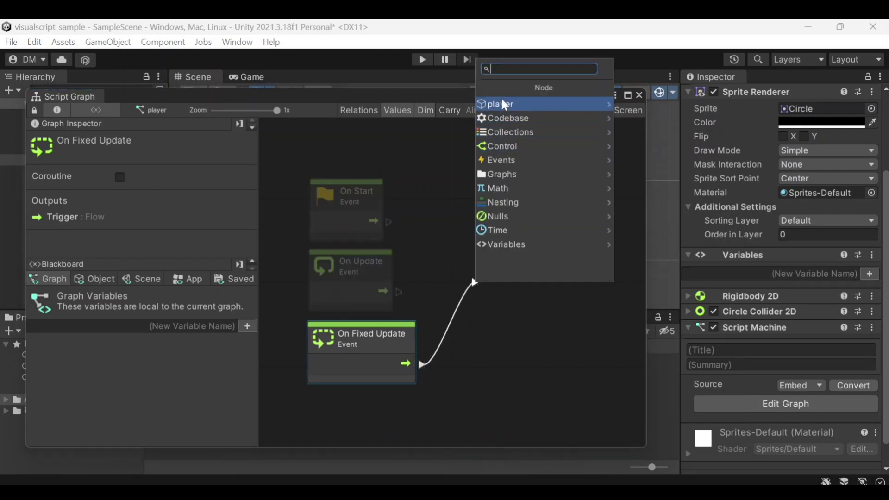
text(rig)
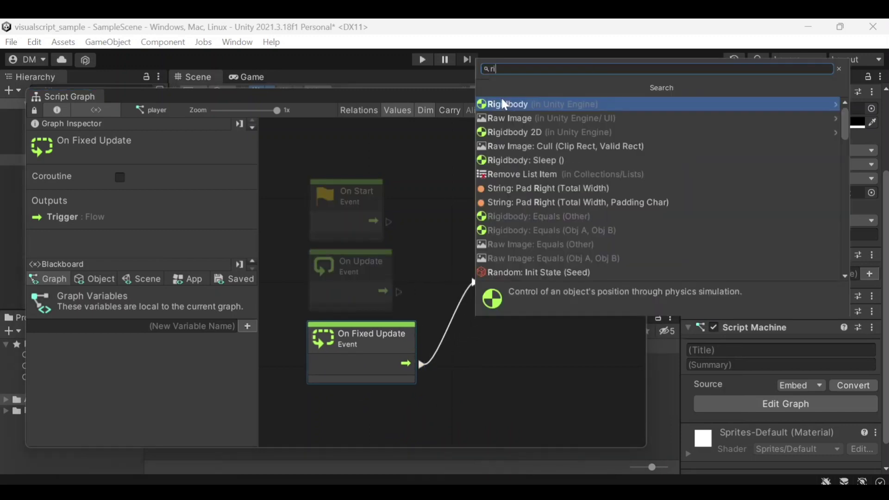
click(517, 120)
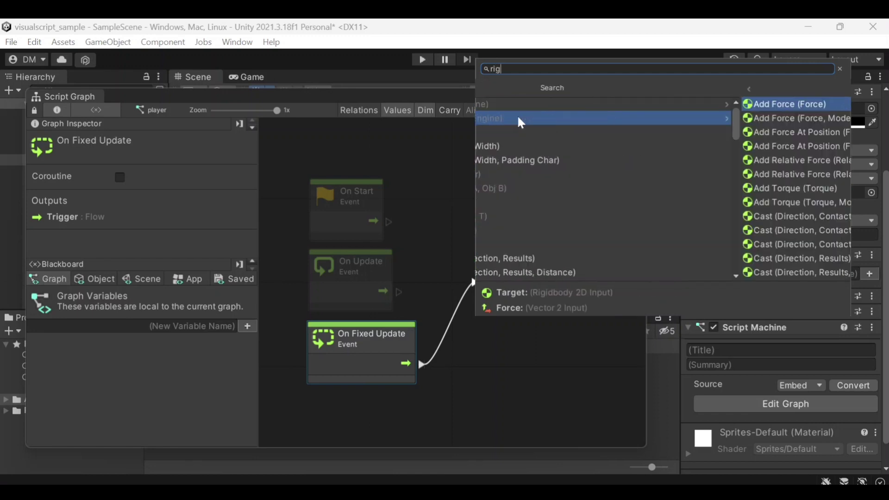
click(542, 105)
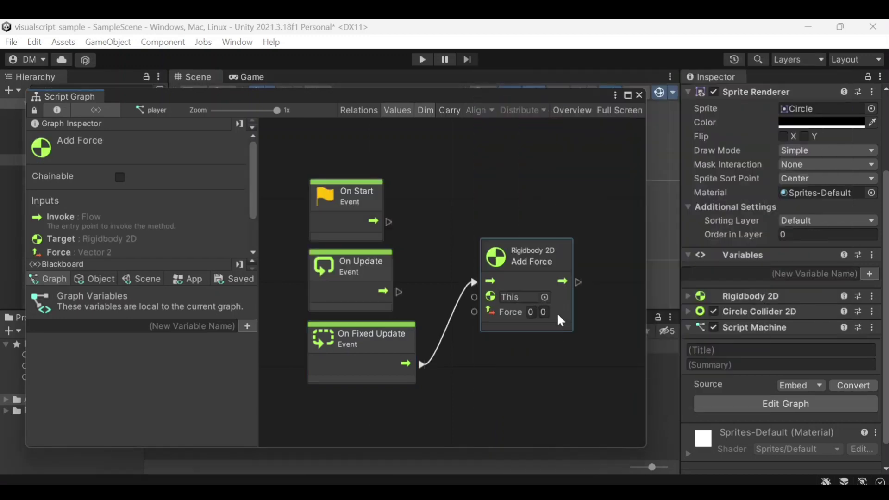
drag(517, 261, 531, 249)
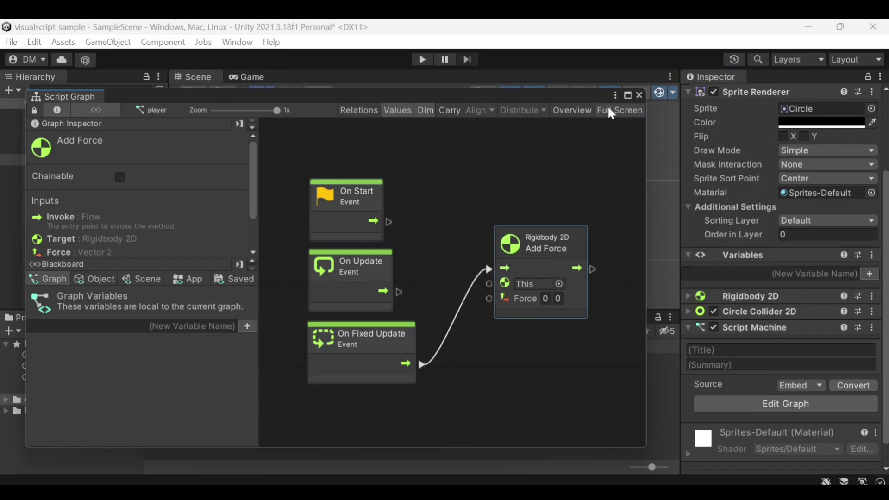
click(628, 96)
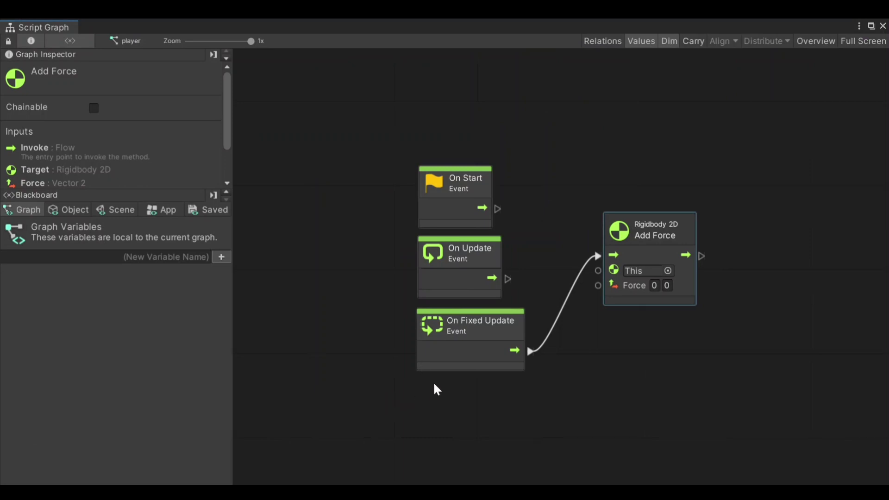
Add an Input: Get Axis node from a 'get ax' search, place it left, then restore the editor
right_click(370, 369)
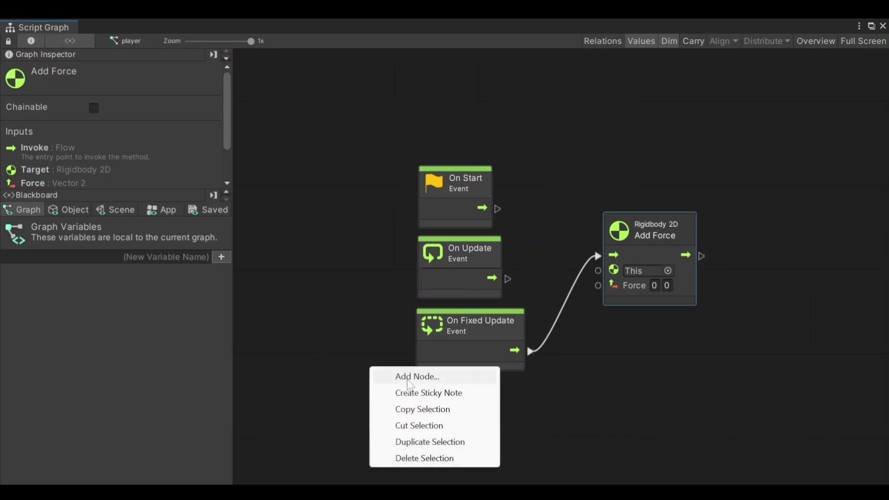
click(408, 379)
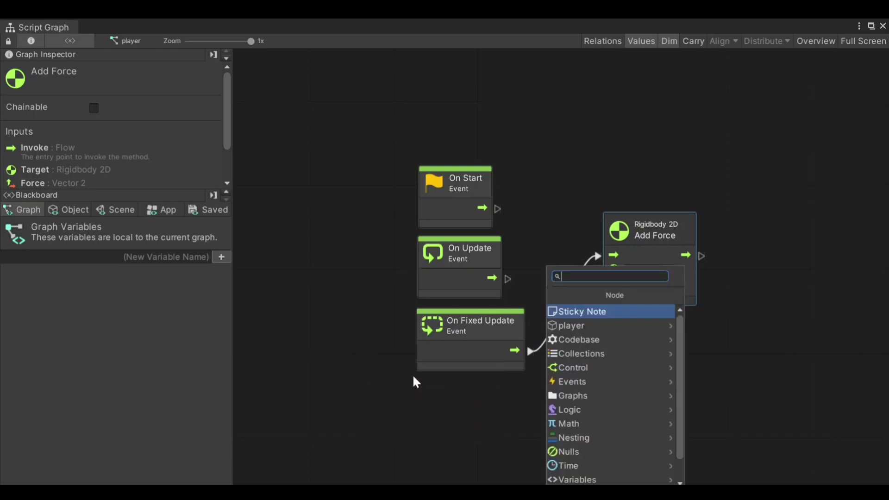
text(get a)
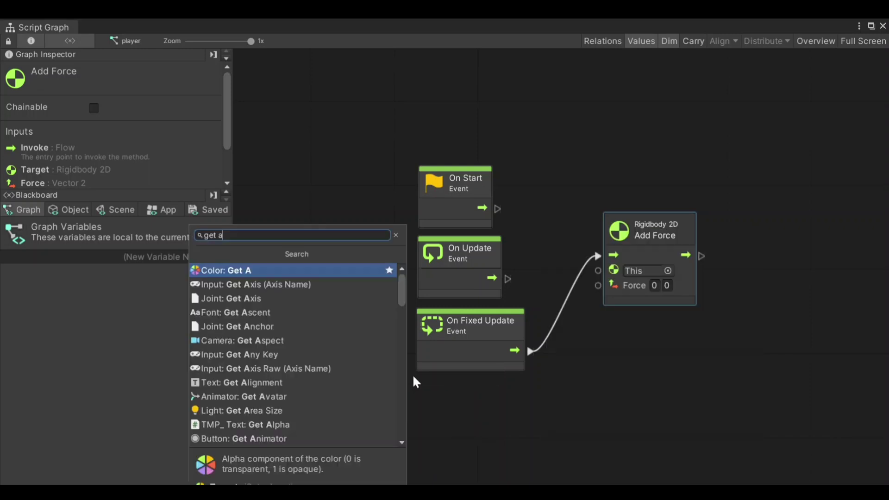
text(x)
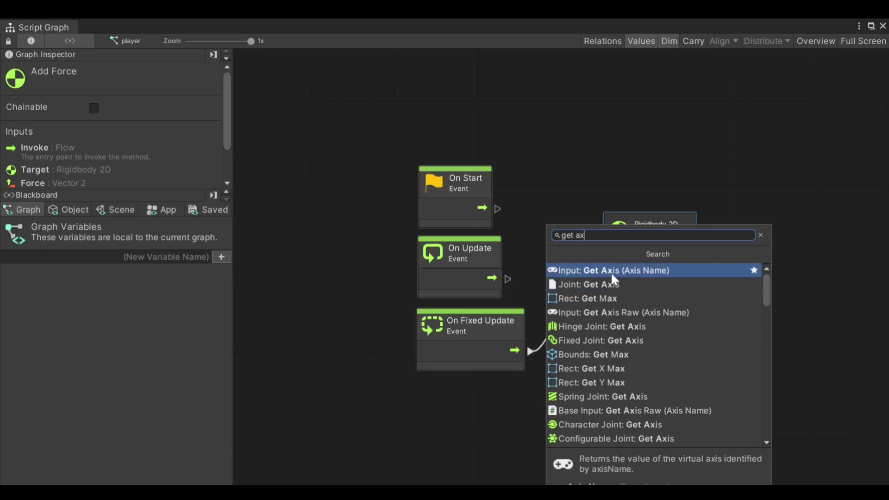
click(610, 271)
drag(397, 390, 437, 411)
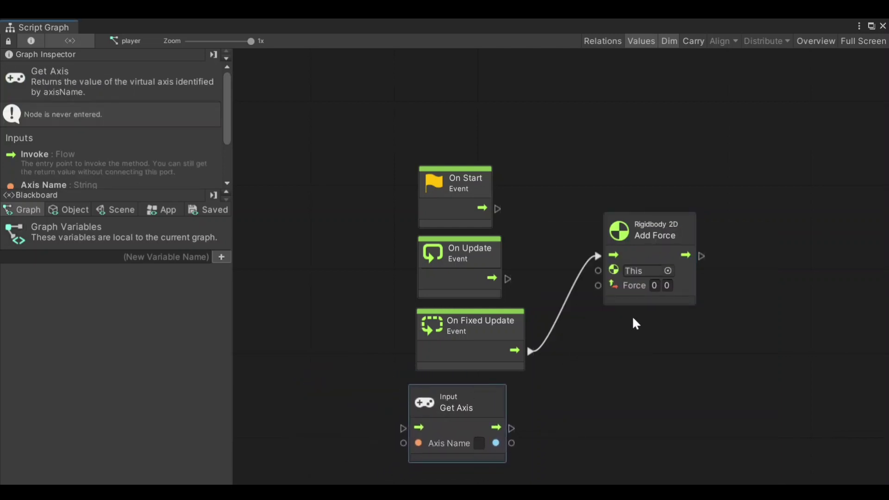
scroll(632, 315, down, 3)
drag(503, 413, 407, 403)
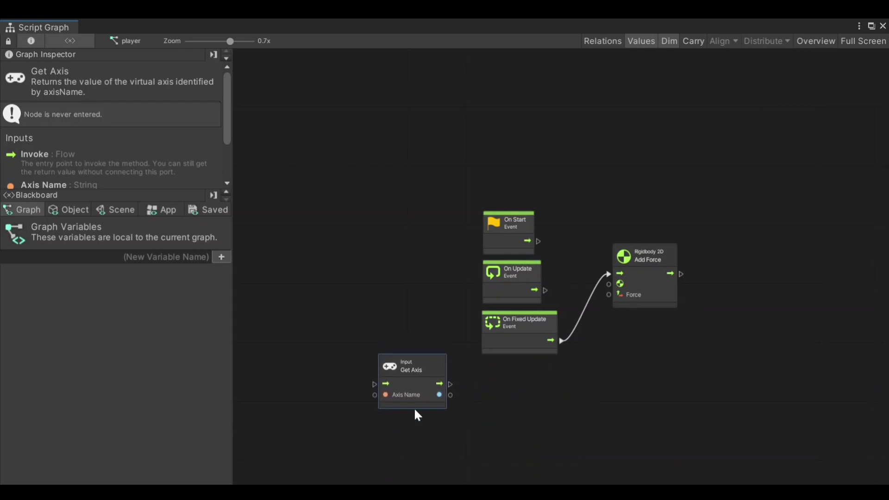
scroll(108, 148, down, 3)
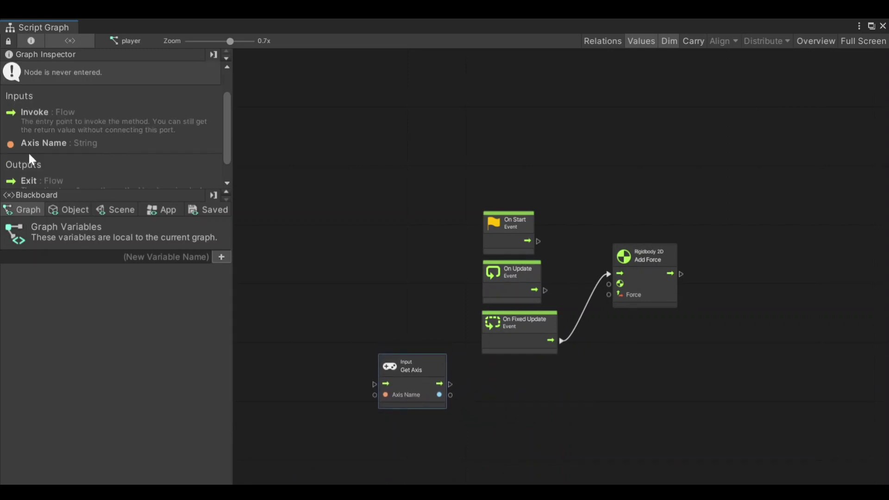
scroll(83, 147, down, 2)
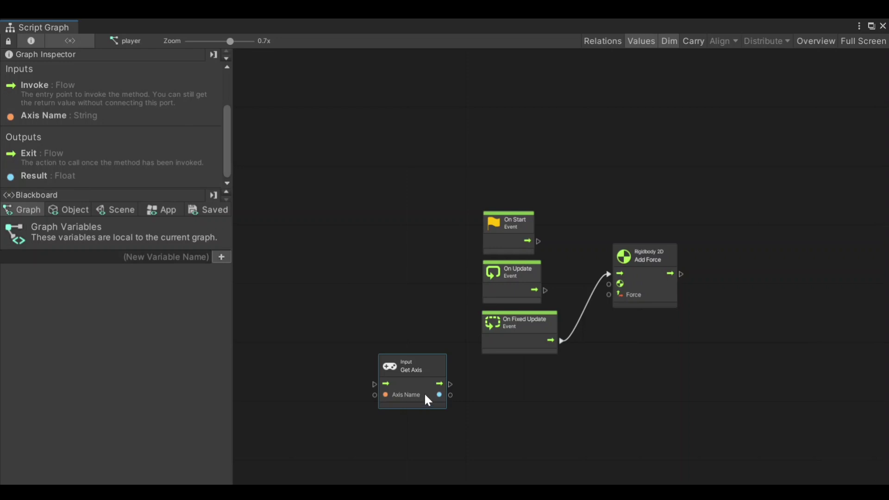
scroll(423, 394, up, 1)
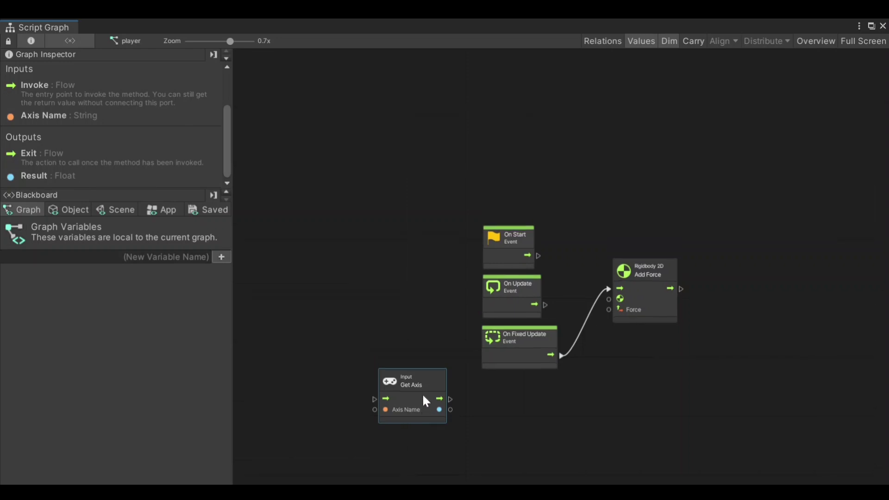
scroll(428, 394, up, 1)
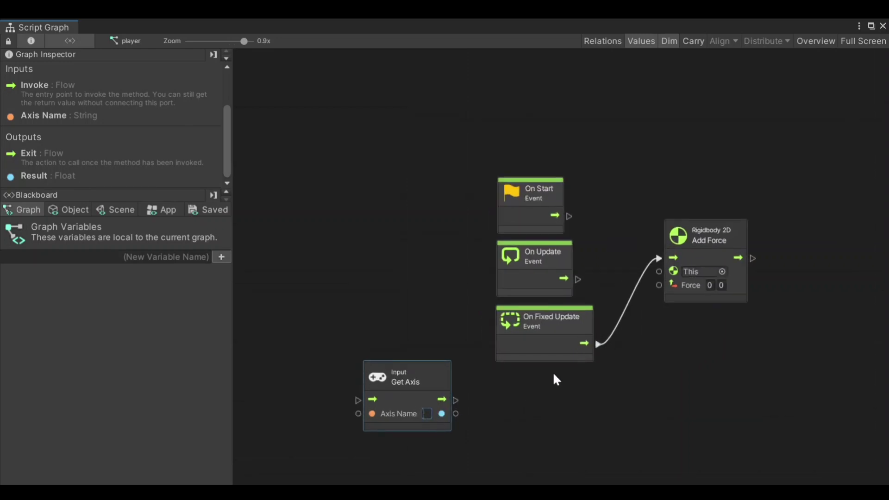
click(864, 41)
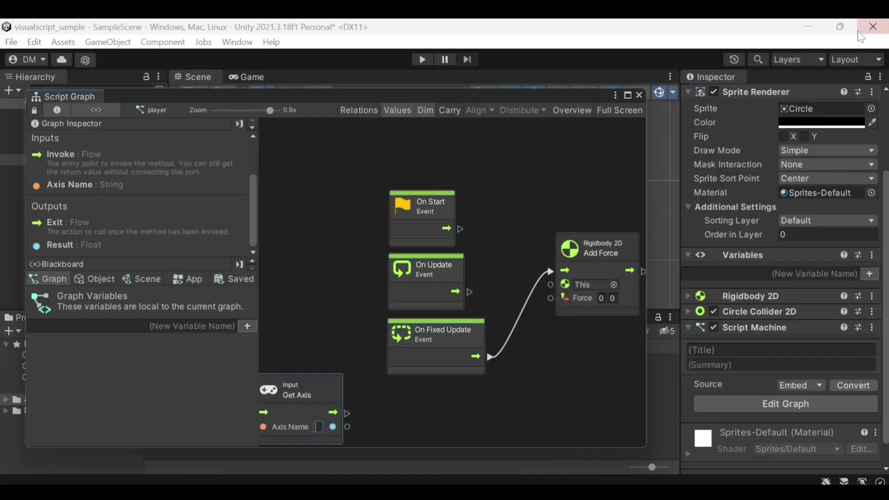
click(12, 42)
mouse_move(25, 44)
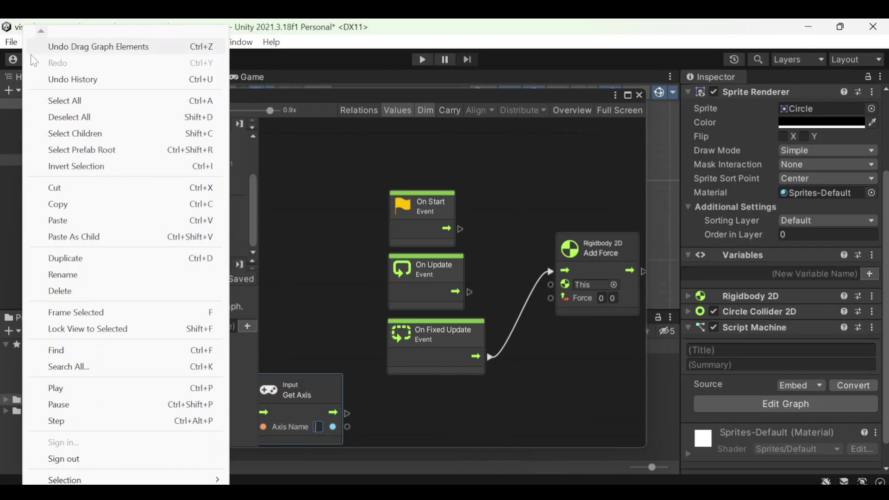
click(70, 479)
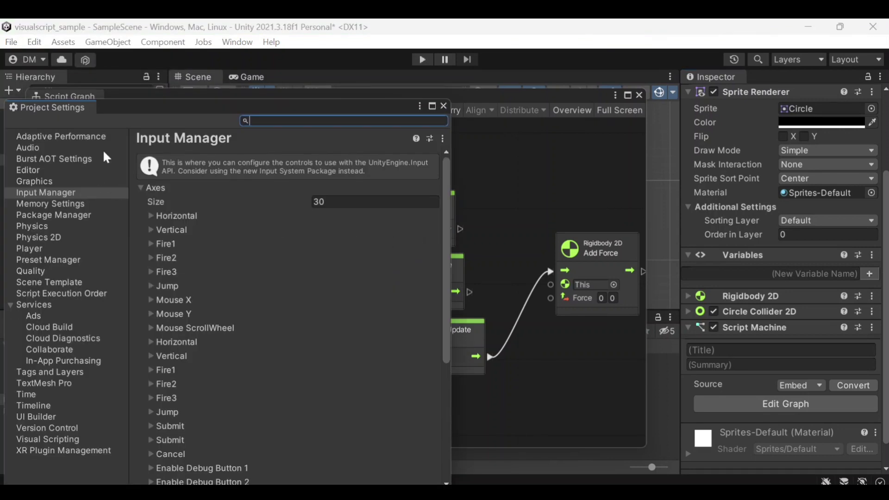
click(150, 216)
click(151, 216)
click(152, 231)
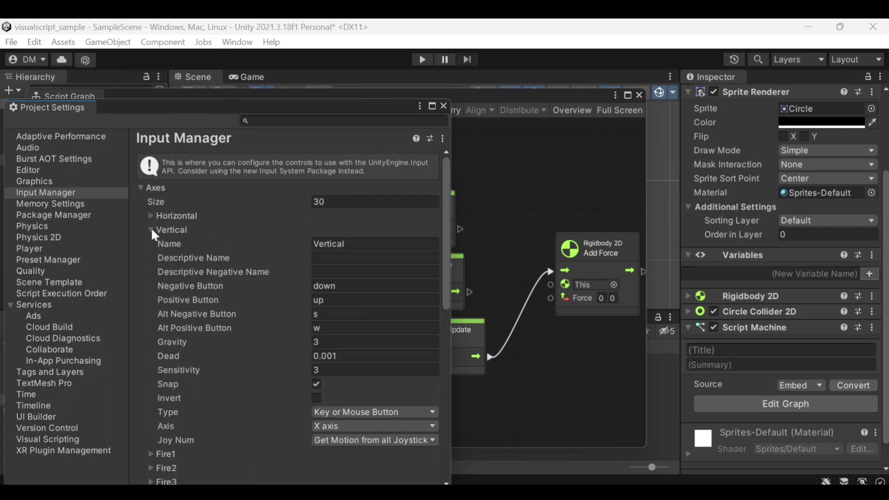
click(152, 230)
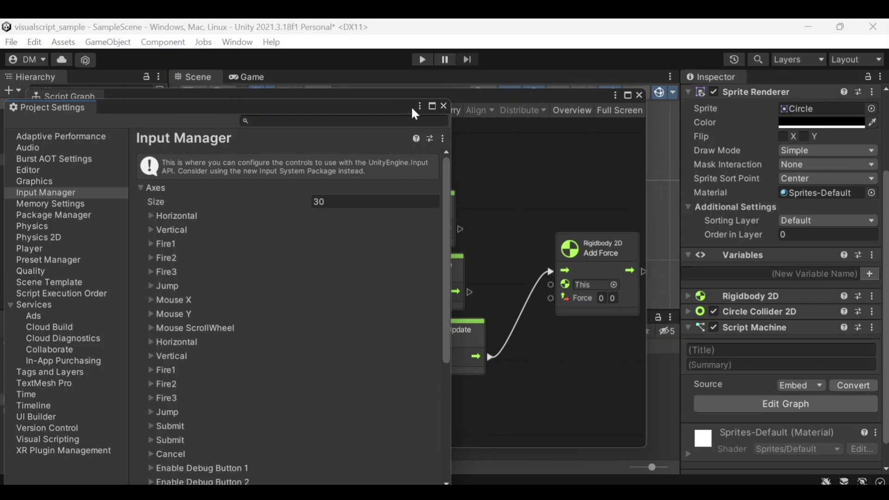
click(443, 107)
Set the Get Axis node's Axis Name to Horizontal and maximize the graph editor
click(319, 424)
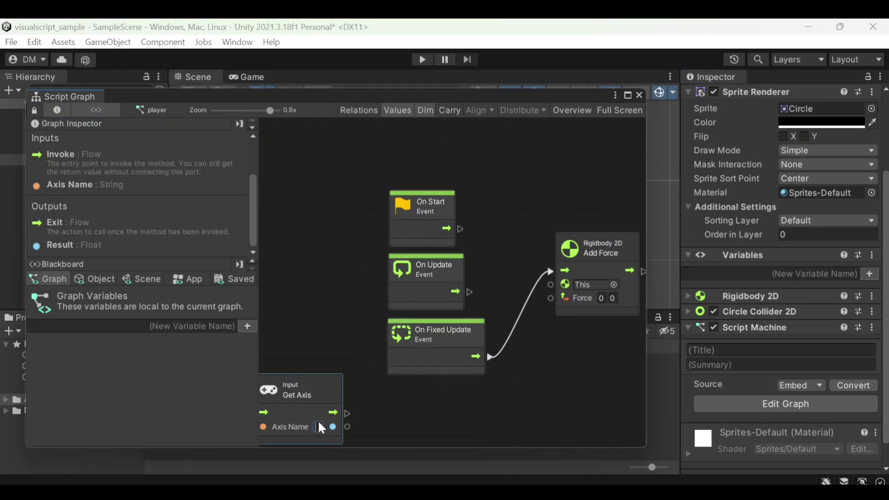
text(Hori)
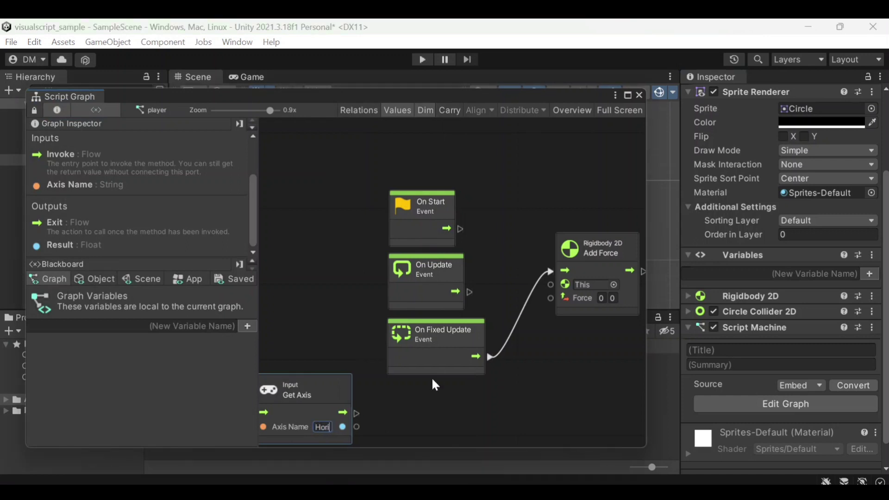
text(zontal)
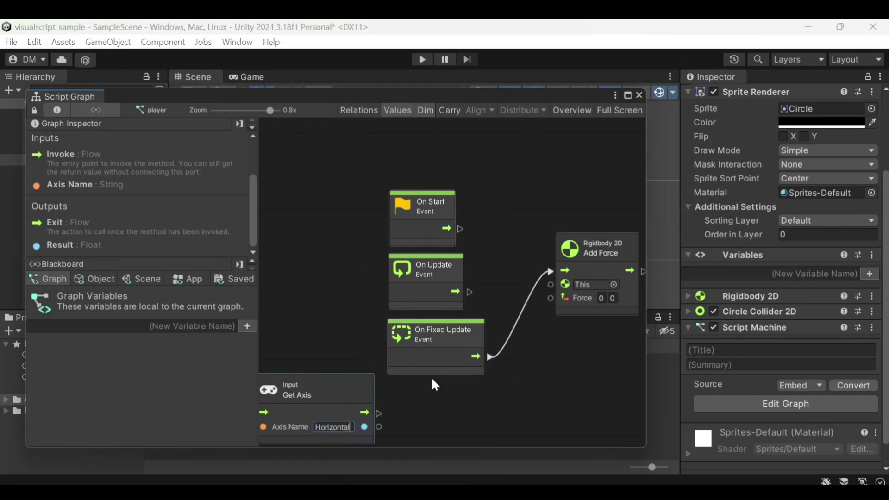
click(404, 393)
click(627, 95)
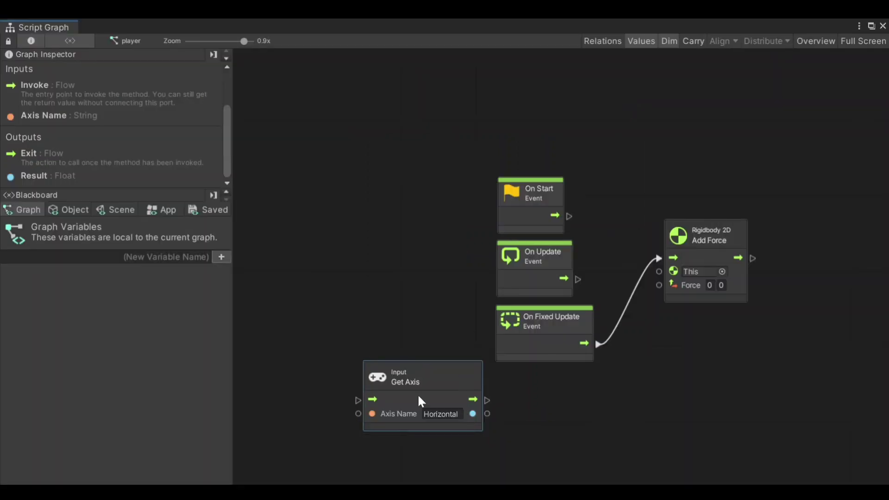
Duplicate the Get Axis node beside On Update and set its Axis Name to Vertical
key(ctrl+d)
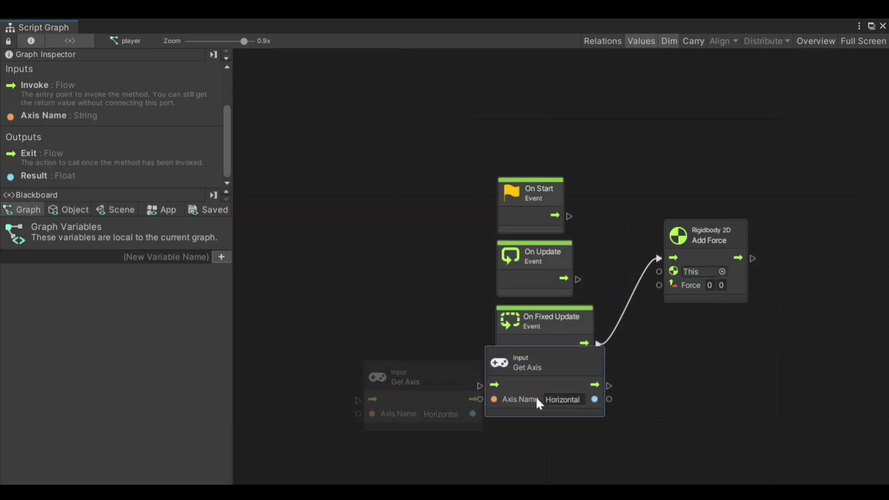
drag(327, 251, 397, 263)
click(442, 297)
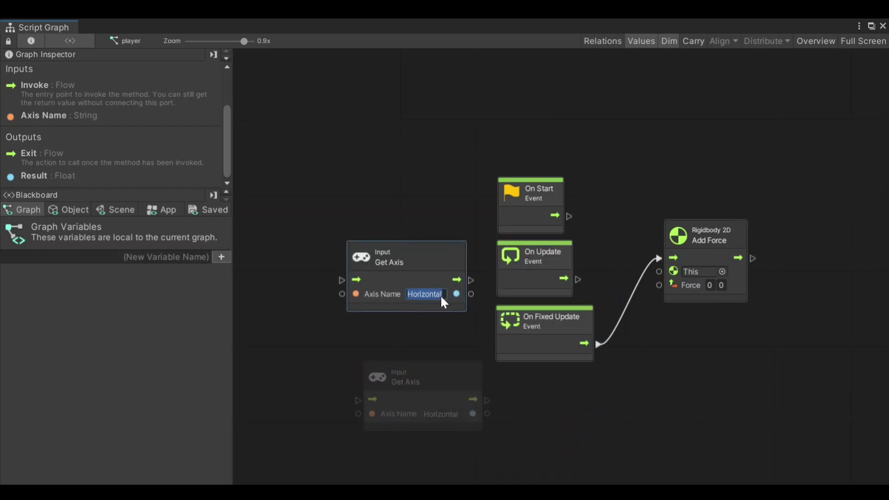
text(Vertika)
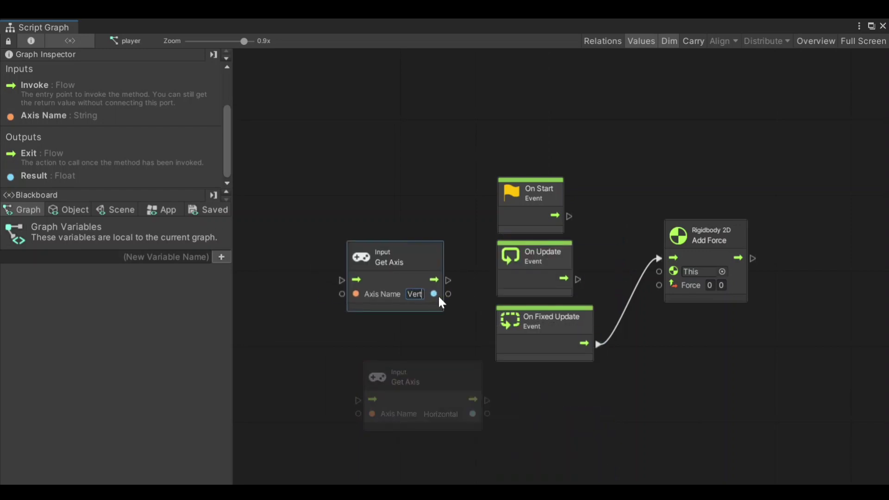
key(BackSpace)
key(BackSpace)
text(ca)
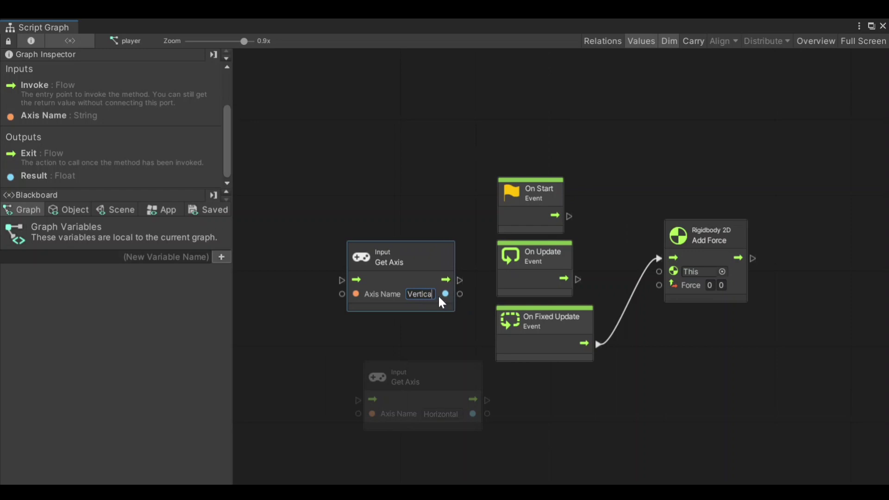
text(l)
click(600, 370)
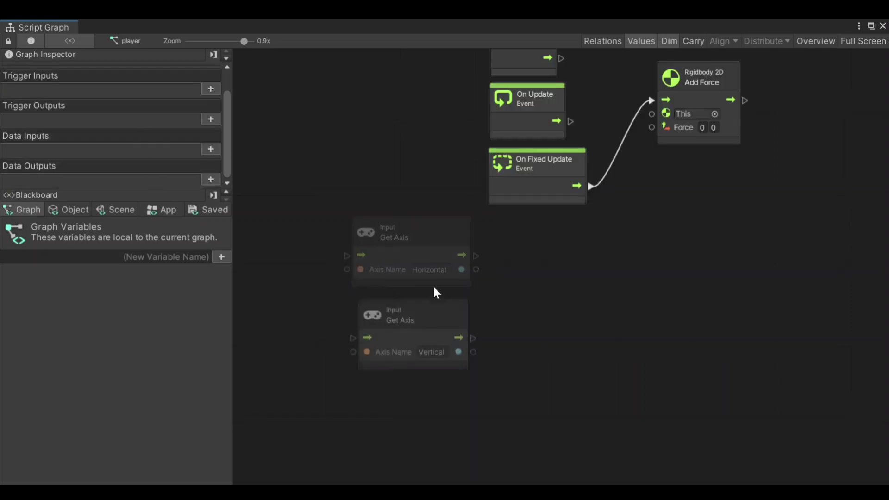
click(432, 280)
scroll(51, 157, down, 2)
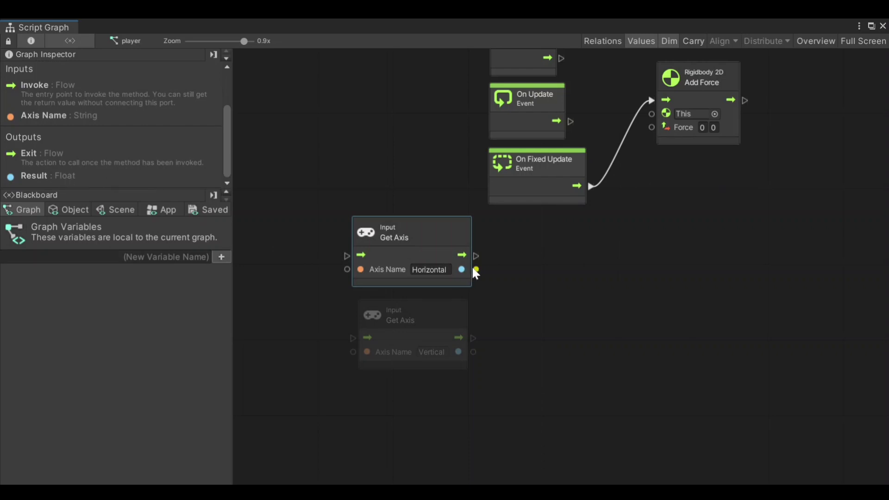
Add a Multiply node fed by the Horizontal axis result, with B set to 15
drag(476, 270, 524, 271)
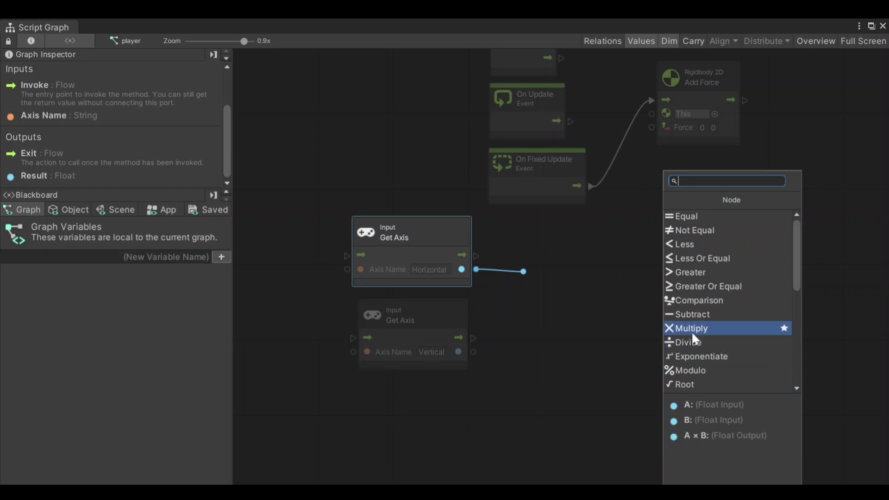
click(694, 334)
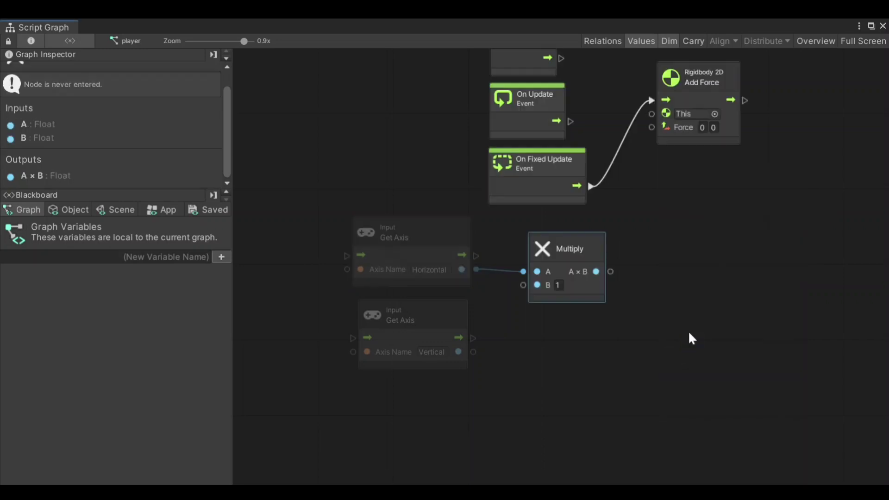
click(562, 285)
text(15)
click(576, 326)
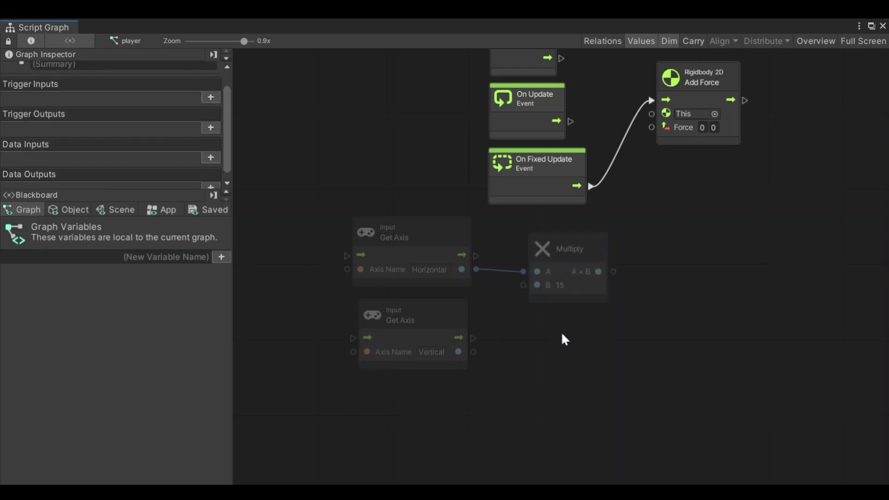
Duplicate that Multiply node below and wire the Vertical axis into the copy's A
click(549, 268)
key(ctrl+d)
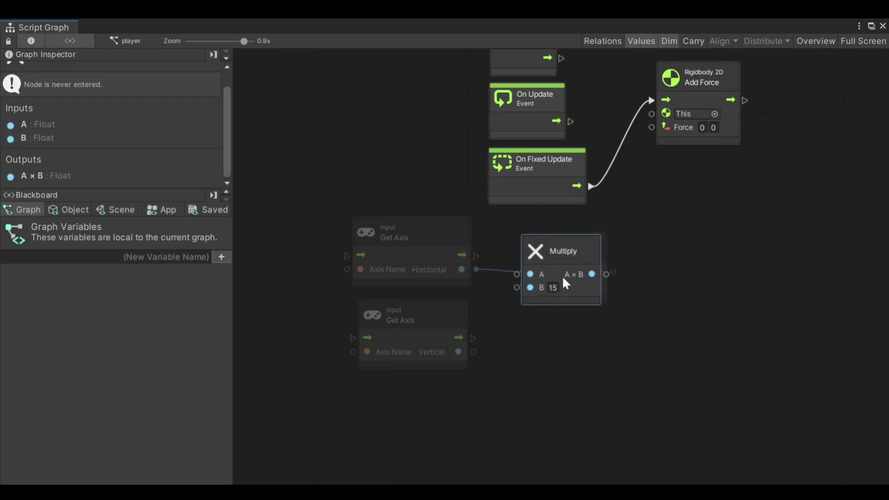
mouse_move(562, 276)
mouse_down()
mouse_move(557, 367)
mouse_move(581, 358)
mouse_up()
drag(473, 352, 536, 373)
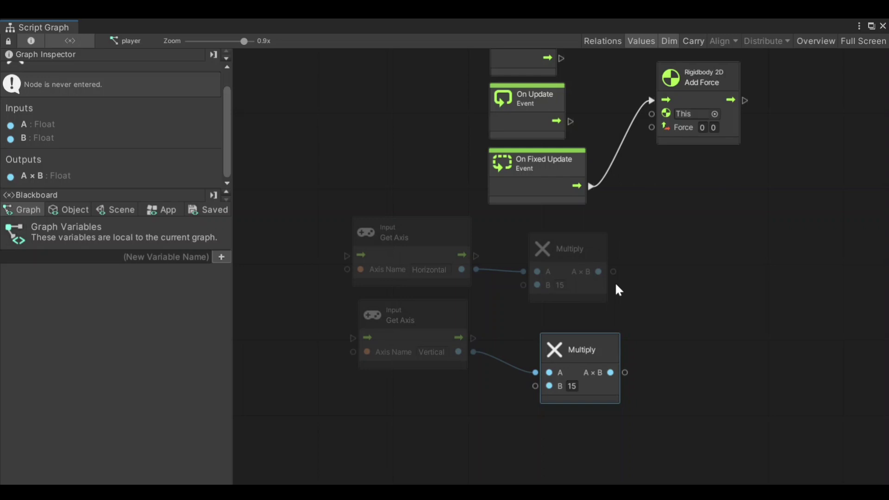
click(602, 286)
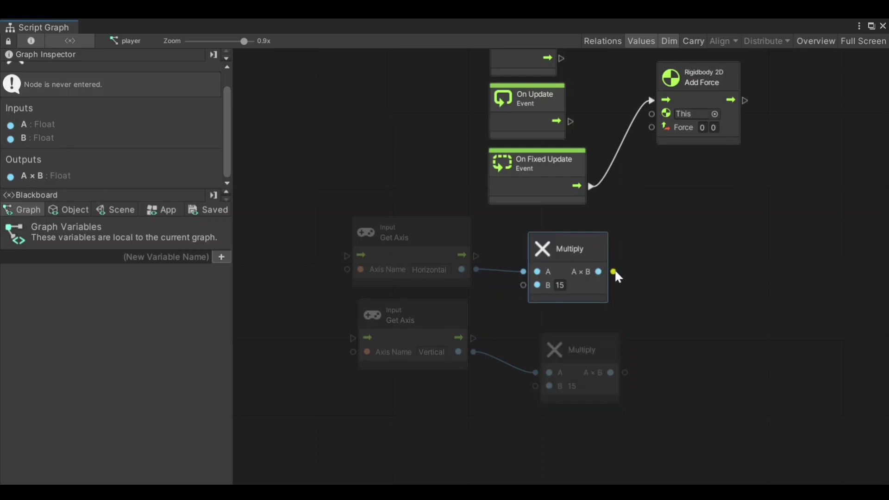
Connect the upper Multiply's A×B result to X of a new Create Vector 2 (X, Y) node
drag(614, 271, 671, 262)
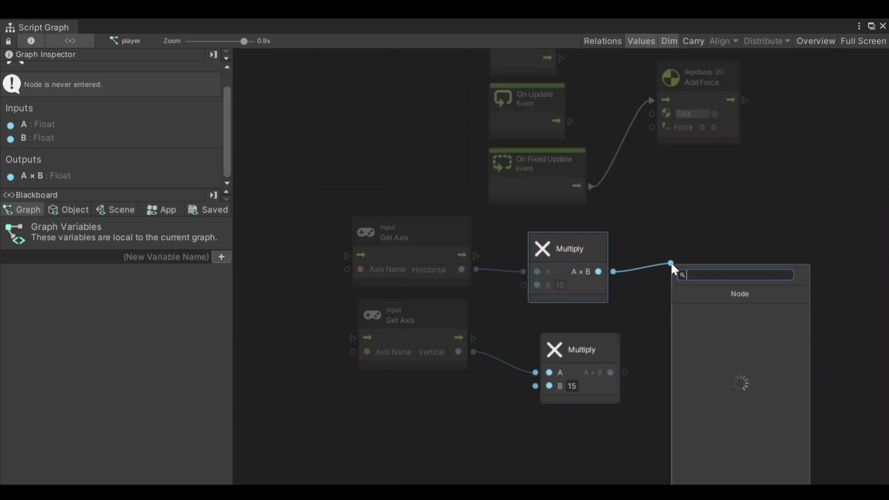
text(vec)
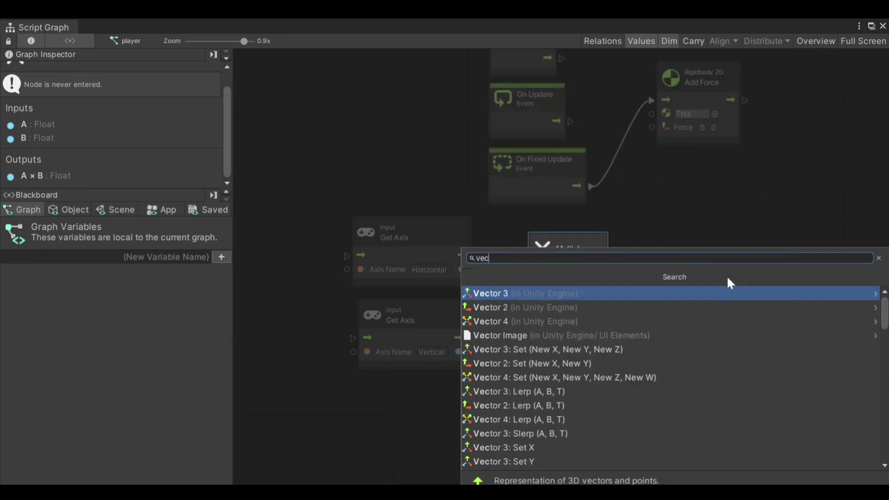
text(t)
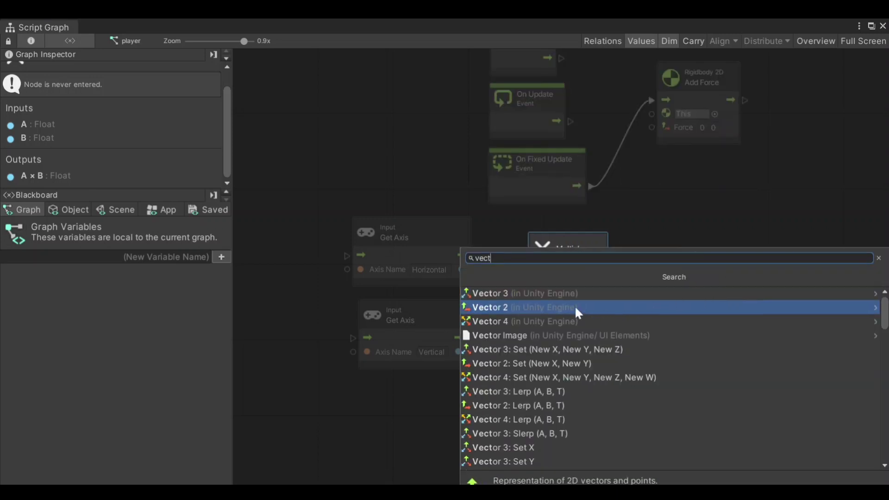
click(574, 307)
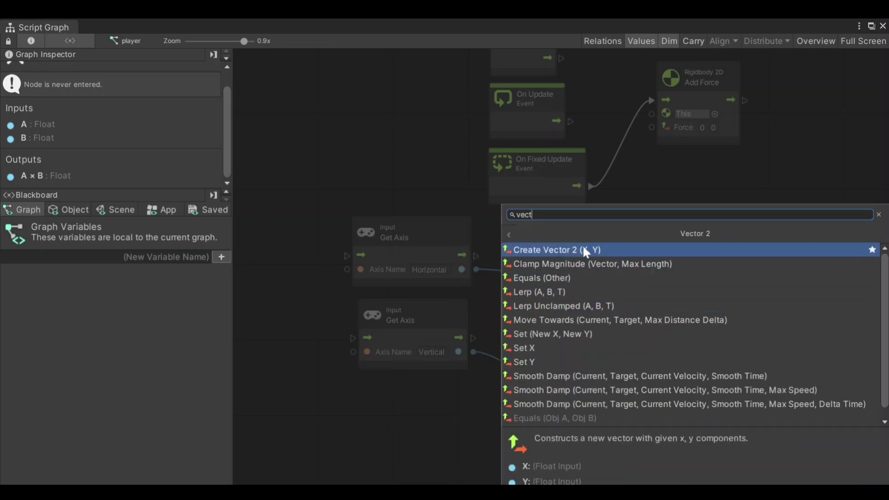
click(589, 254)
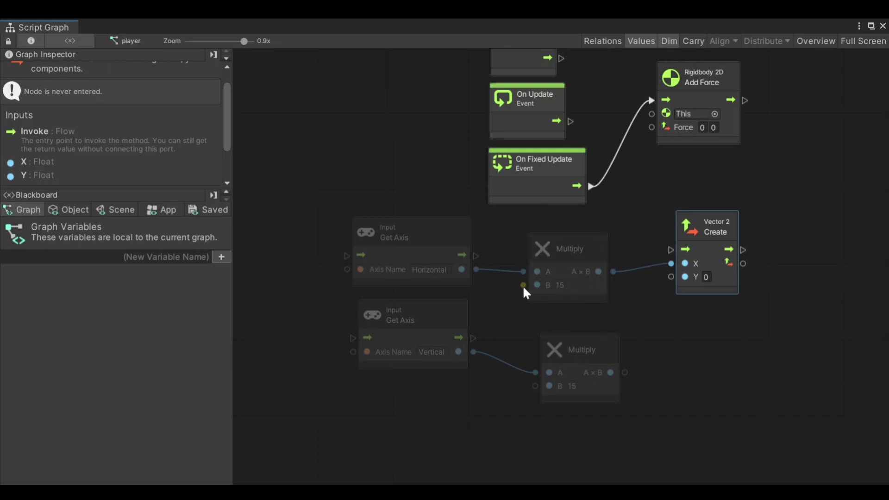
Add a Float Literal node to the canvas with a value of 15
right_click(514, 315)
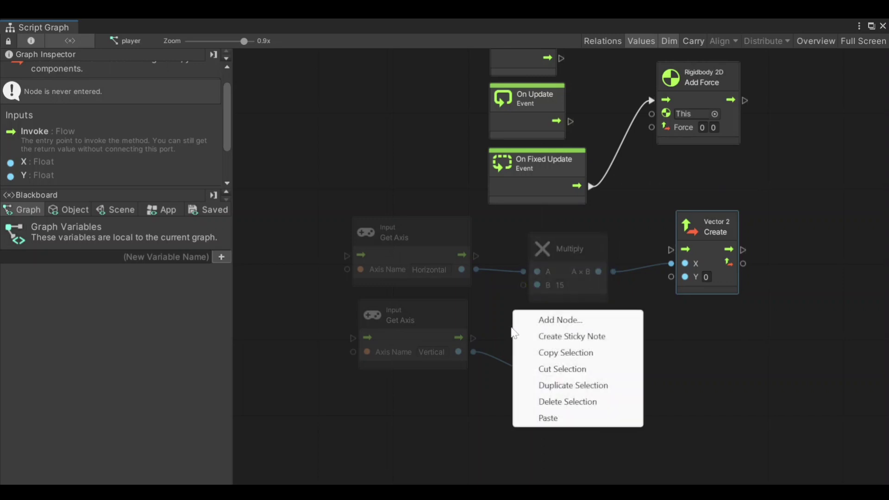
click(559, 321)
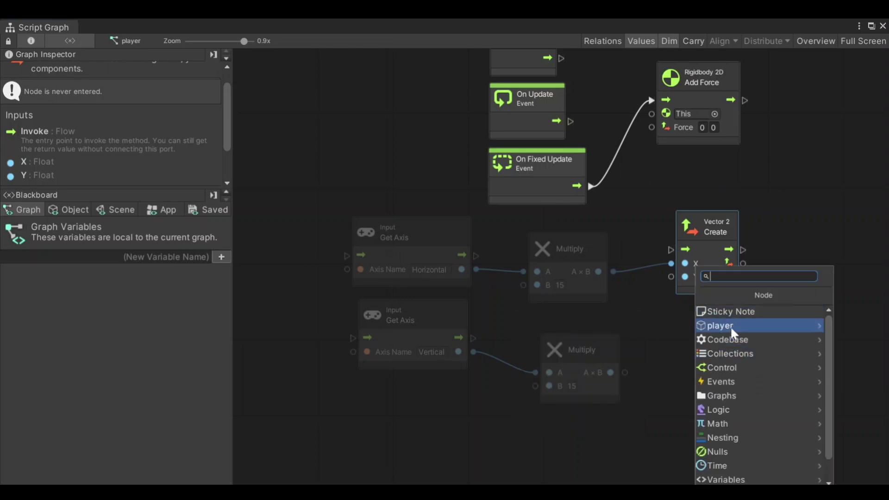
text(flo)
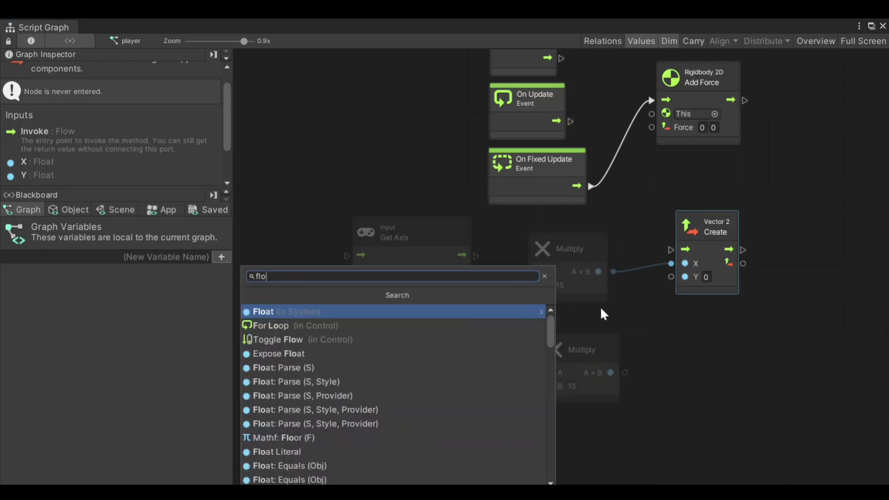
click(310, 201)
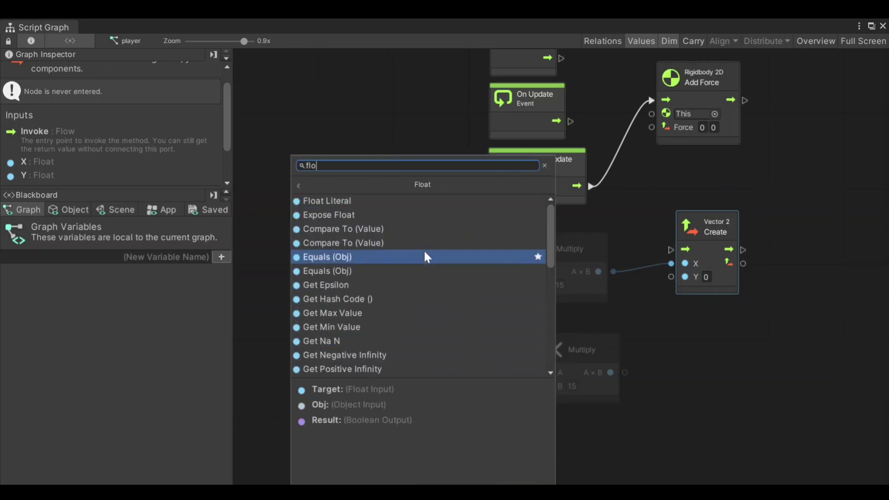
click(345, 202)
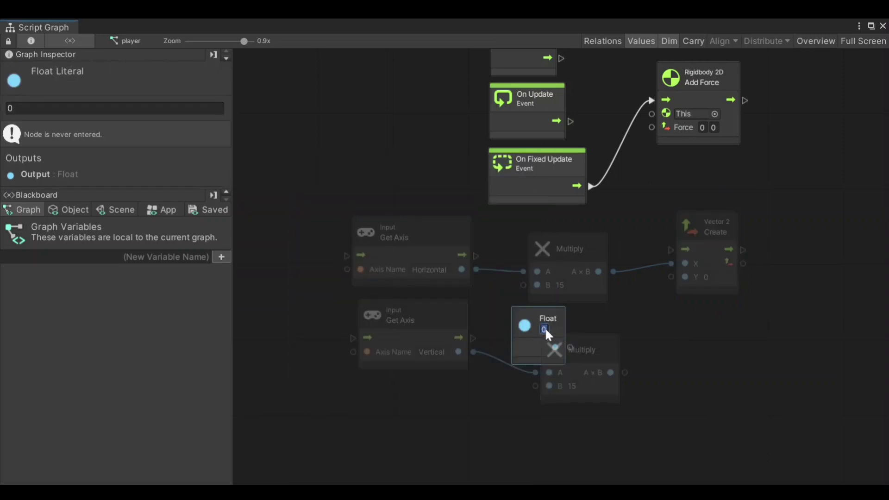
text(15)
click(646, 342)
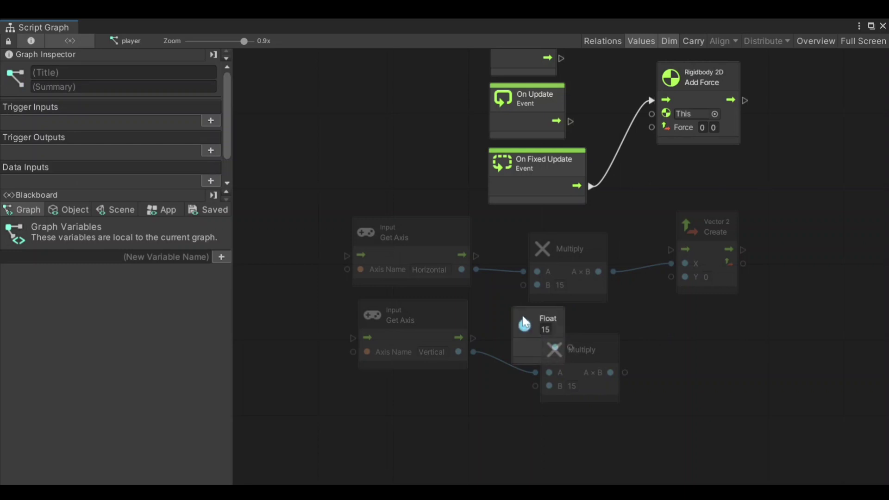
drag(522, 320, 486, 307)
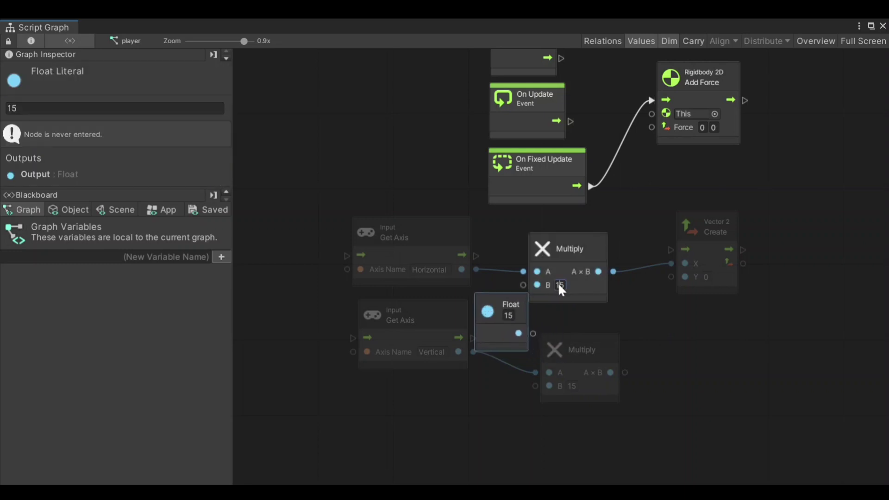
click(563, 295)
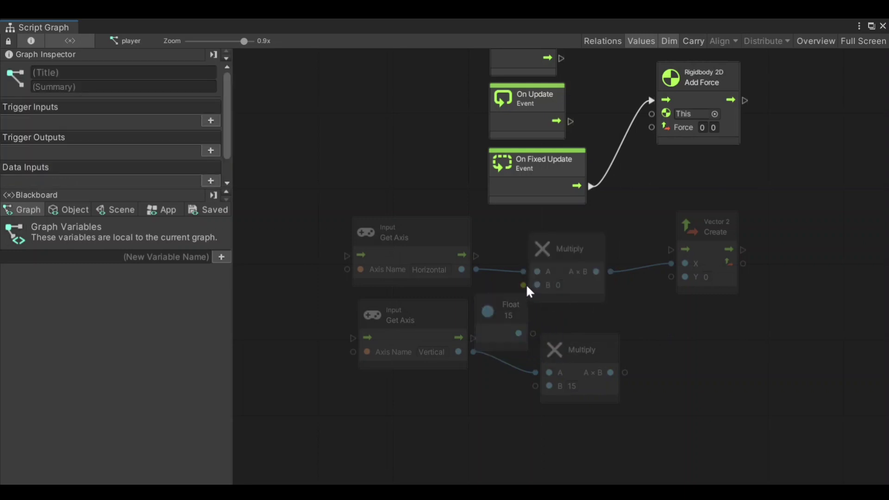
Wire the Float 15 into the B inputs of both Multiply nodes and tidy their positions
drag(524, 285, 532, 334)
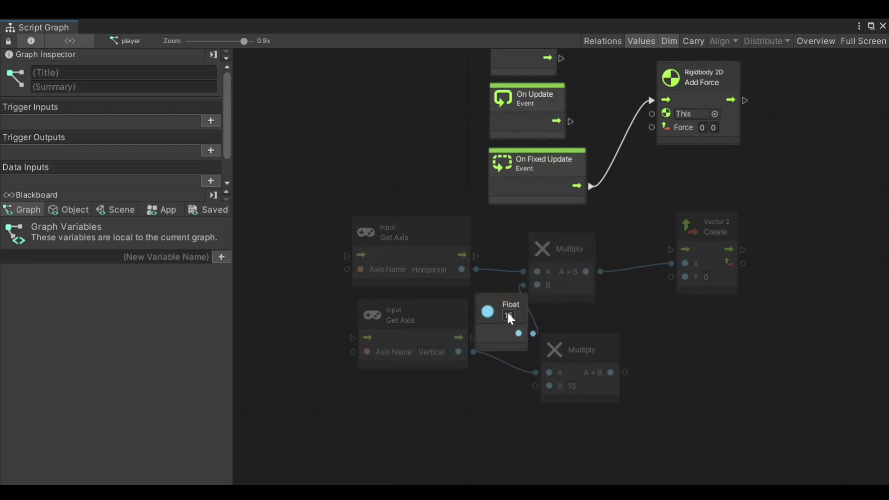
drag(552, 287, 592, 269)
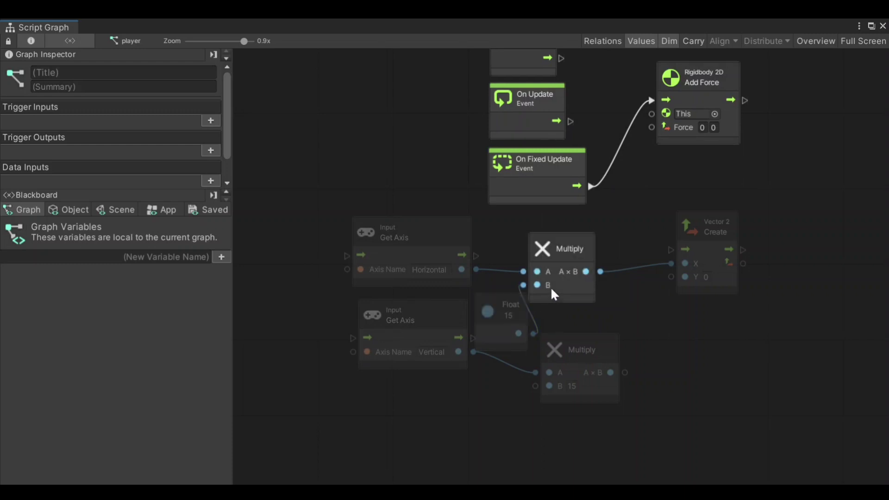
drag(502, 333, 517, 315)
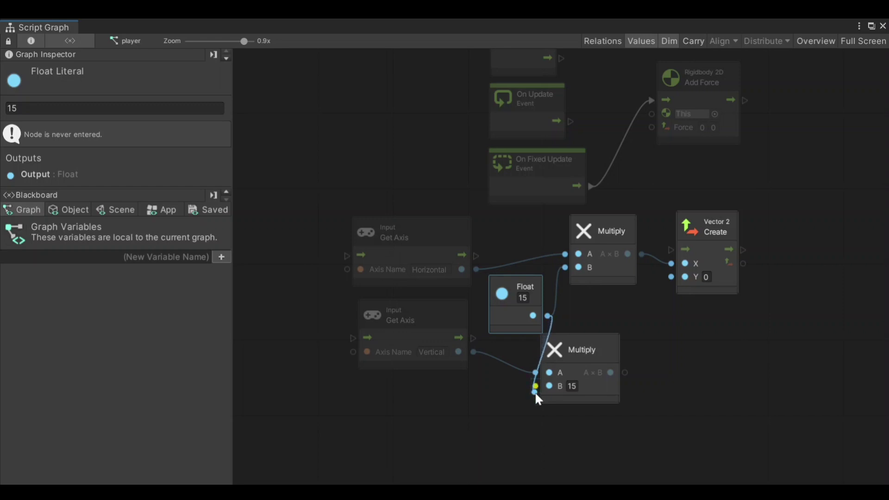
drag(547, 315, 541, 386)
mouse_move(578, 360)
mouse_down()
mouse_move(628, 353)
mouse_move(611, 366)
mouse_up()
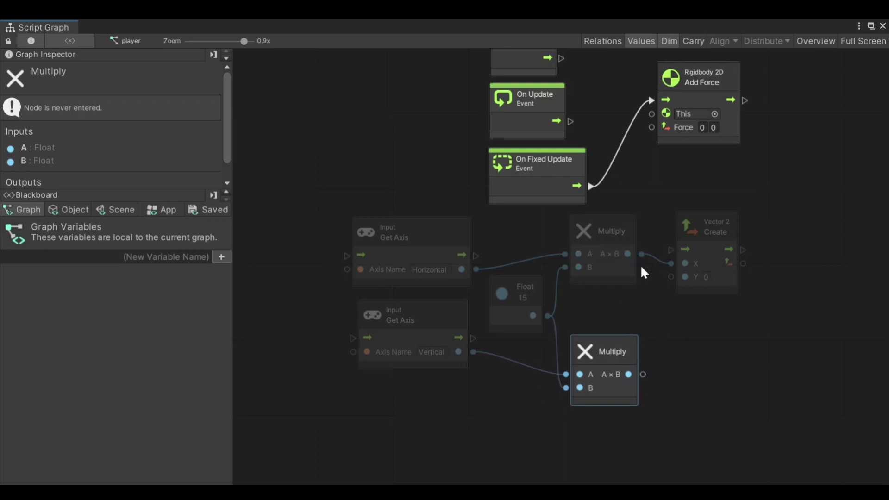
Connect the Create Vector 2 output to Add Force's Force input and move Add Force aside
click(707, 254)
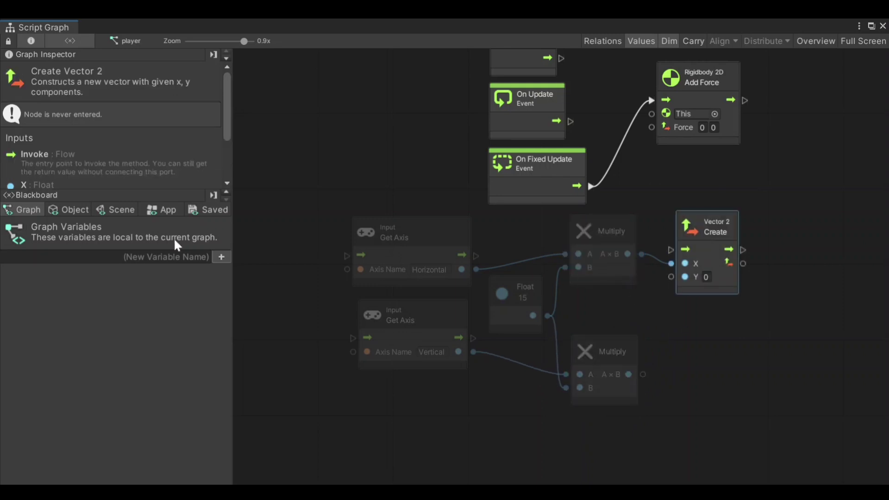
scroll(141, 139, down, 2)
scroll(138, 141, down, 2)
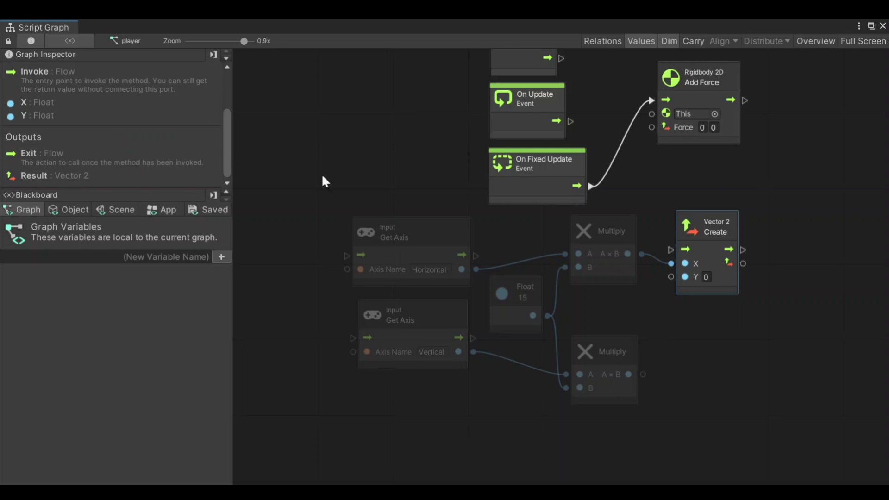
click(692, 91)
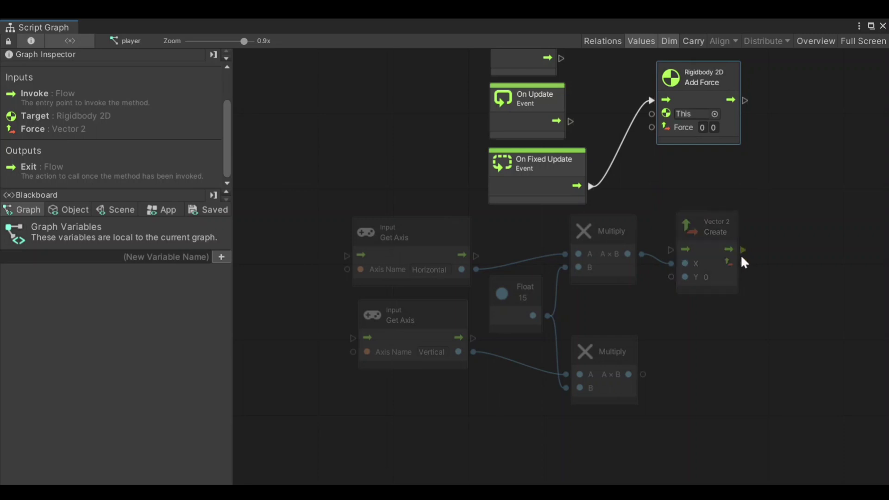
drag(744, 263, 652, 128)
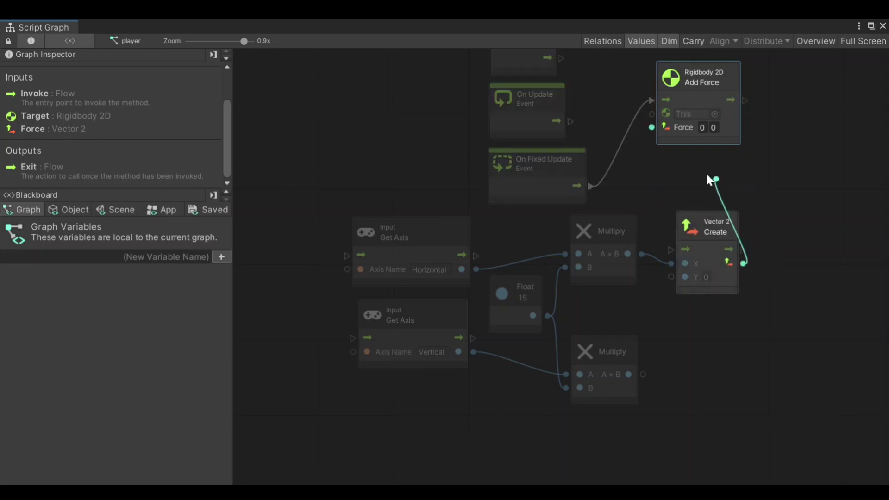
drag(688, 96, 794, 110)
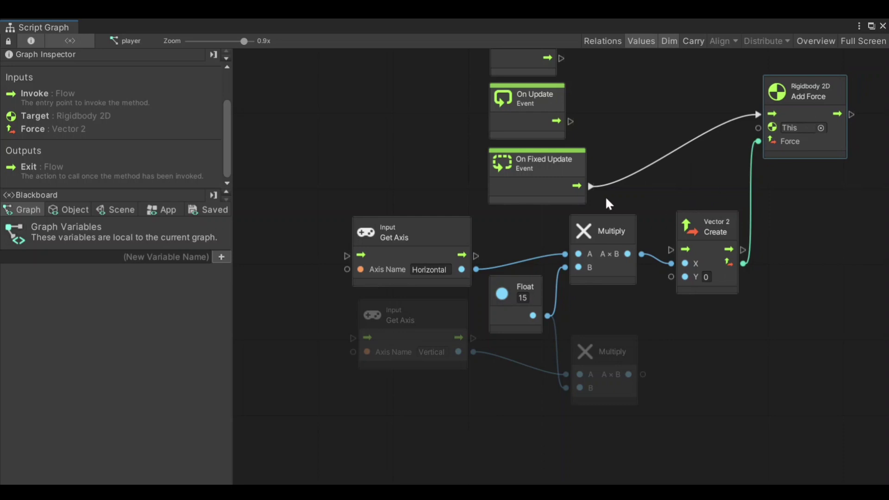
Arrange On Start, On Update and On Fixed Update, then wire the vertical product into Vector 2's Y
scroll(605, 196, down, 3)
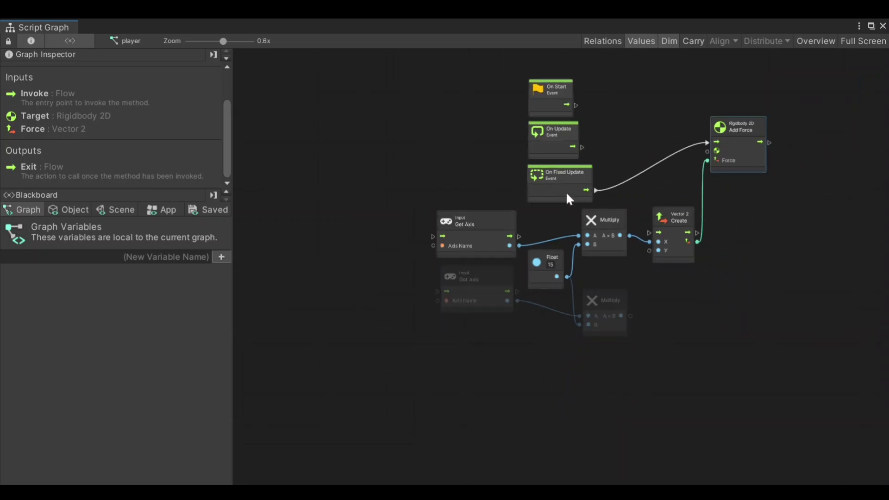
drag(547, 132, 458, 93)
drag(538, 105, 507, 96)
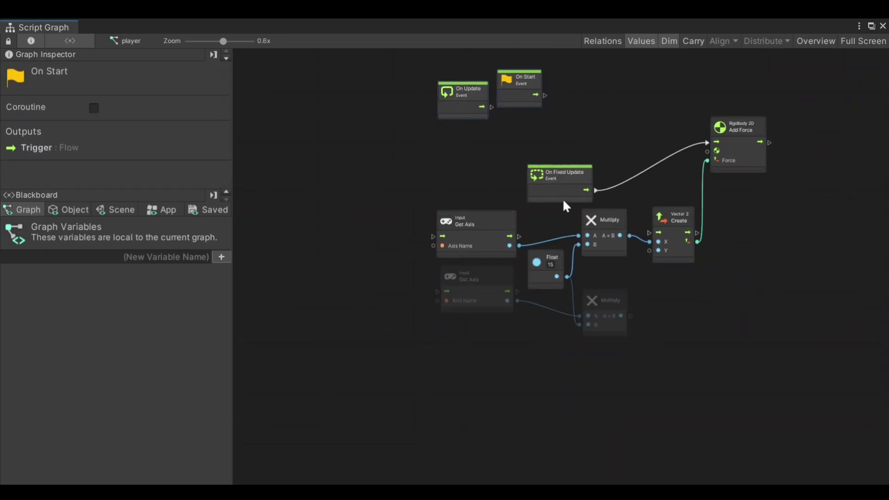
mouse_move(566, 200)
mouse_down()
mouse_move(563, 167)
mouse_move(573, 166)
mouse_up()
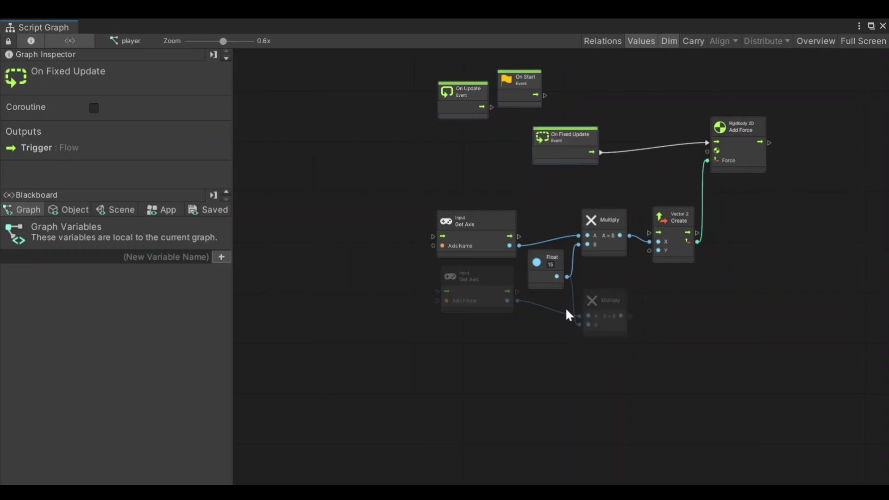
click(585, 168)
scroll(514, 195, up, 3)
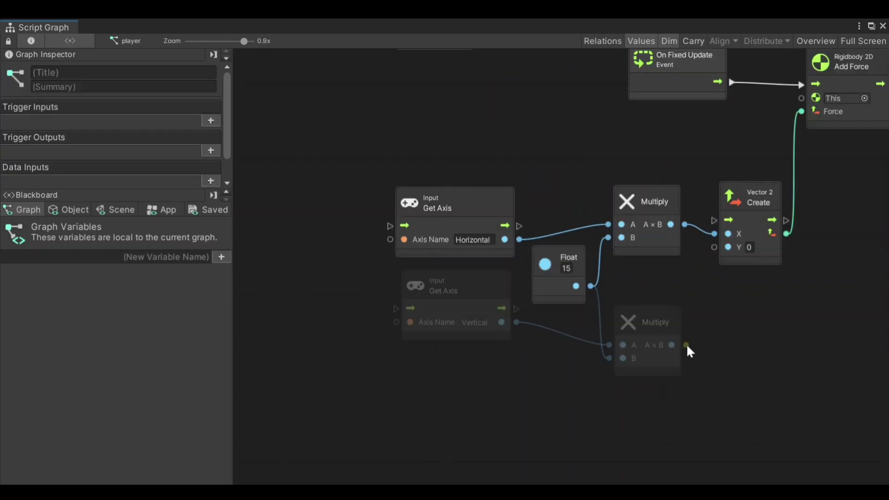
drag(686, 345, 715, 248)
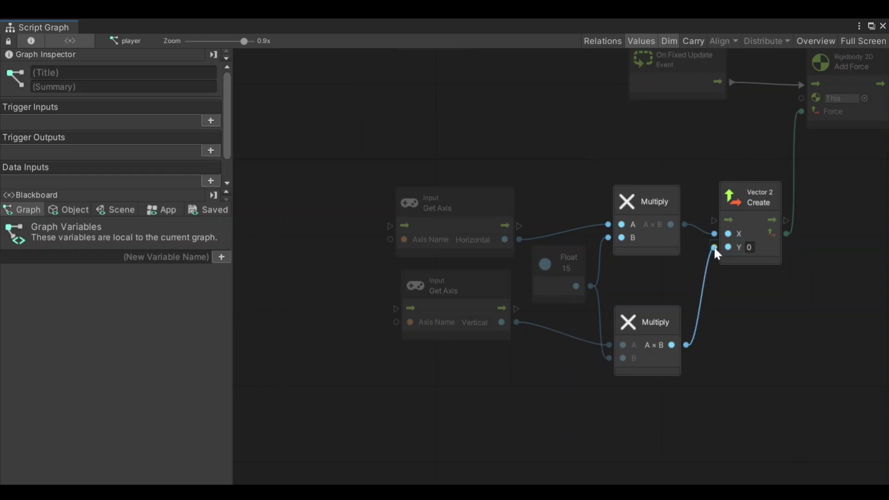
Exit full screen, start Play mode, and frame all the graph nodes in view
click(870, 27)
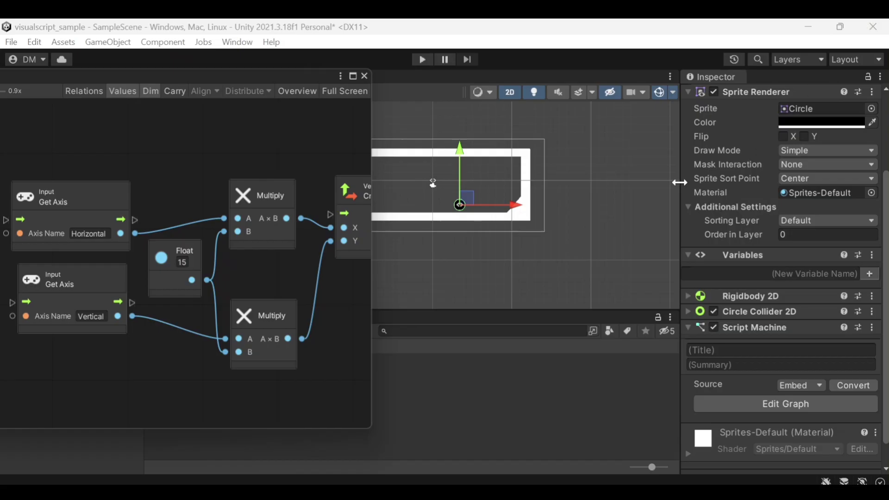
click(428, 62)
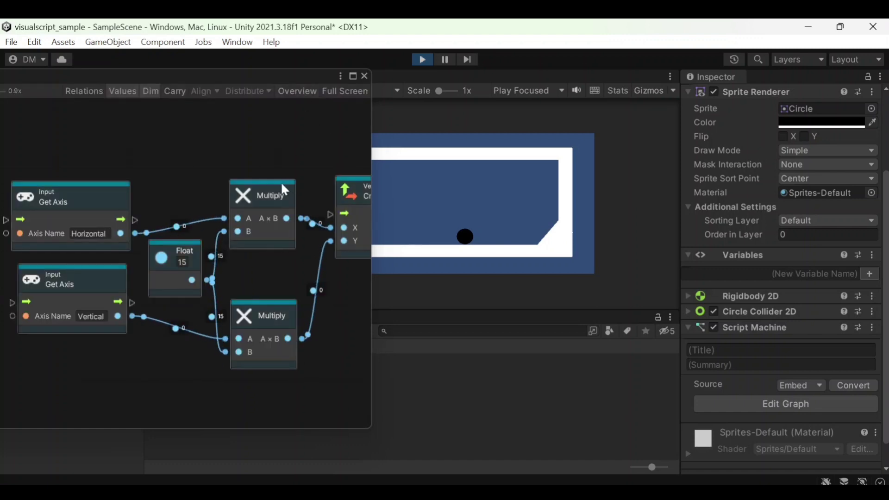
scroll(281, 183, down, 2)
scroll(277, 187, down, 1)
scroll(278, 187, down, 2)
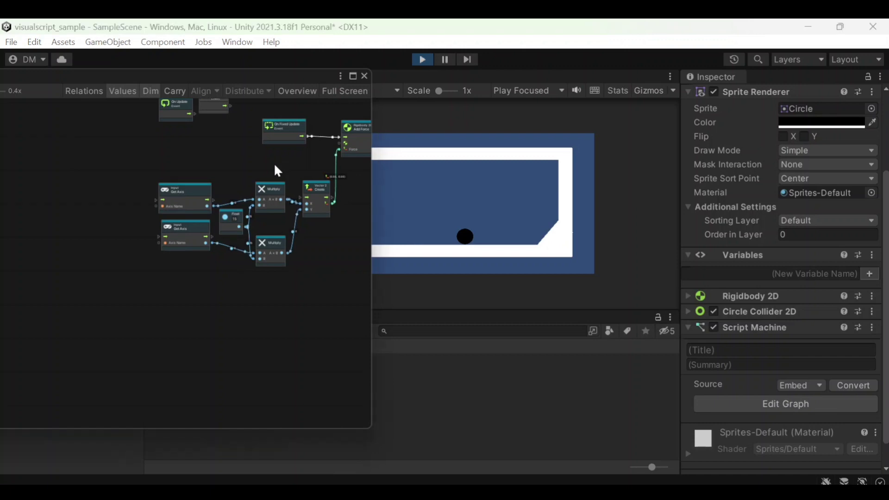
middle_drag(279, 162, 196, 207)
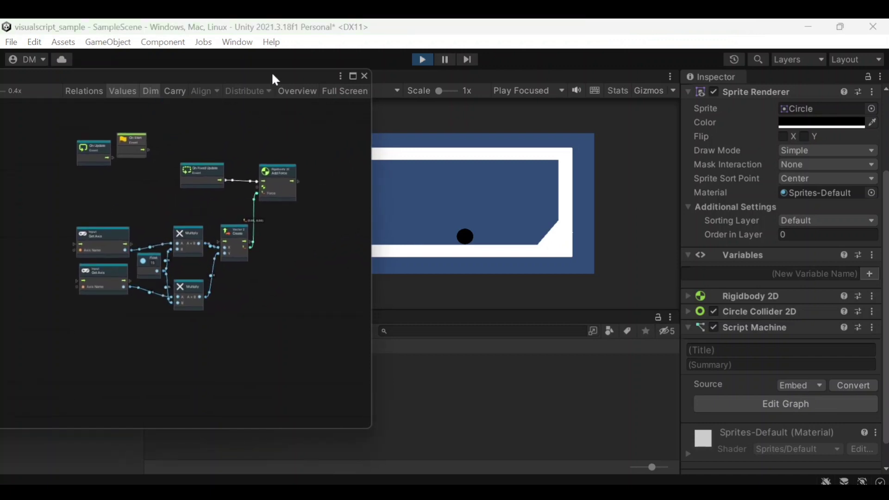
drag(271, 74, 233, 52)
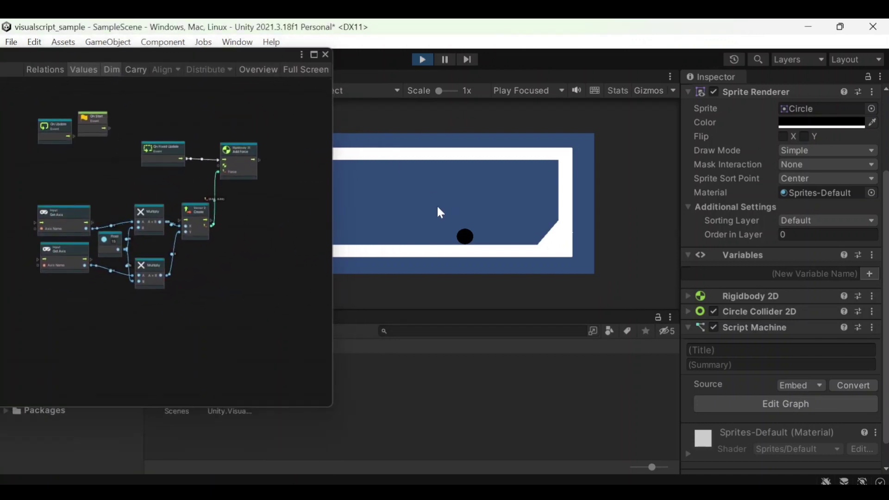
scroll(124, 239, up, 2)
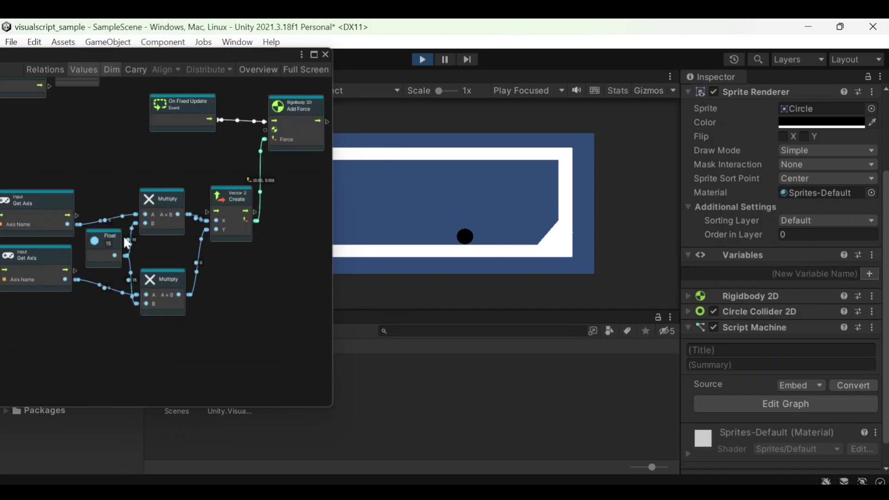
scroll(124, 241, up, 1)
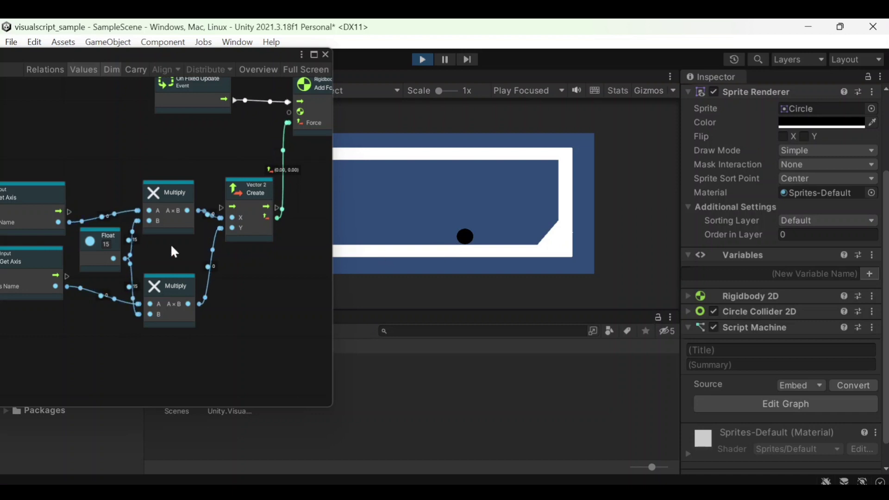
Press Left, Right, Up and Down to push the ball and watch the ±15 Vector2 values
key(Left)
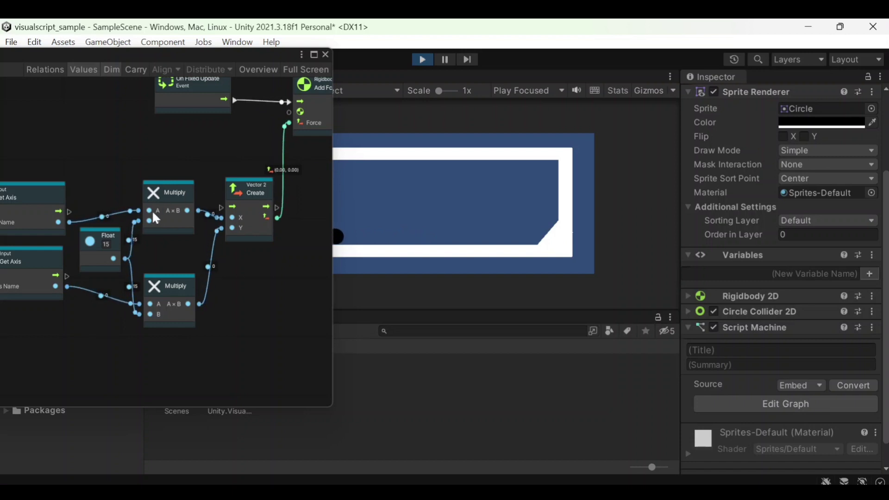
key(Right)
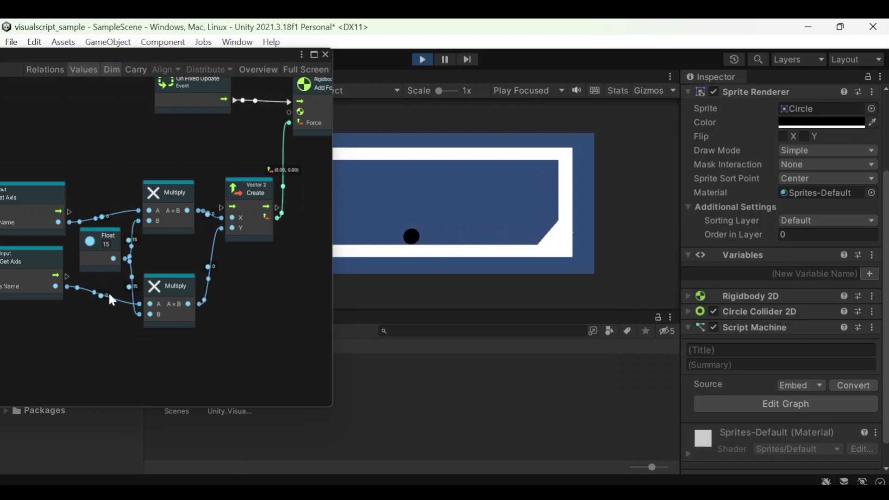
key(Up)
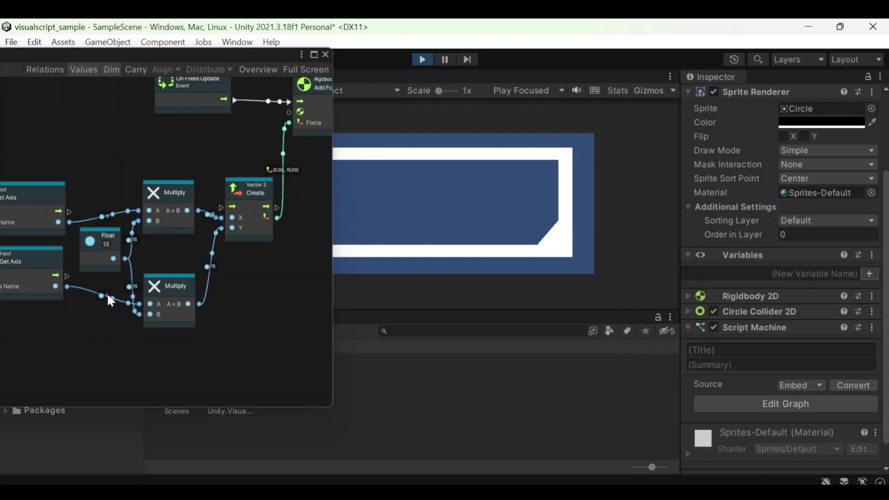
key(Down)
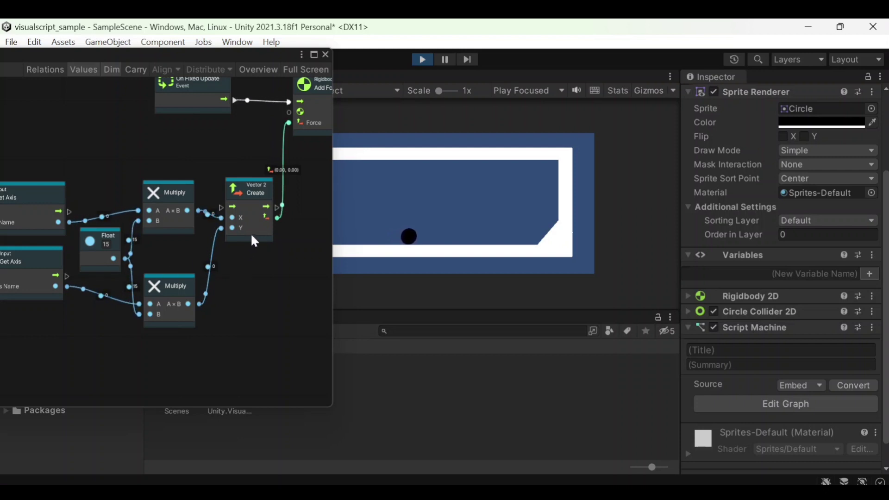
drag(249, 229, 266, 223)
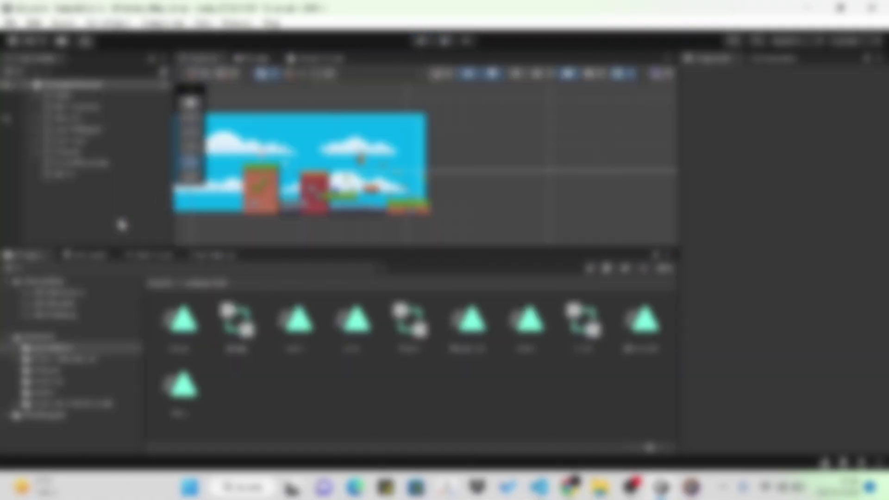
Open the script from the project folder in Visual Studio Code and scroll through the other script
click(61, 174)
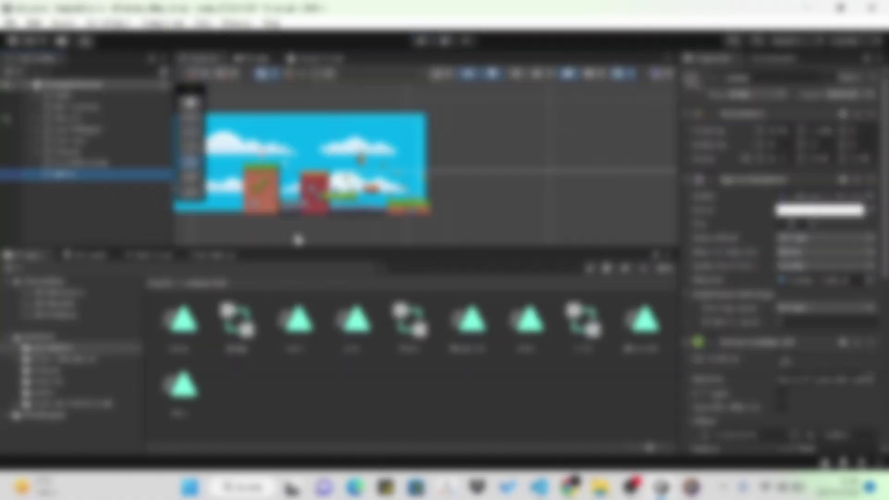
scroll(783, 278, down, 5)
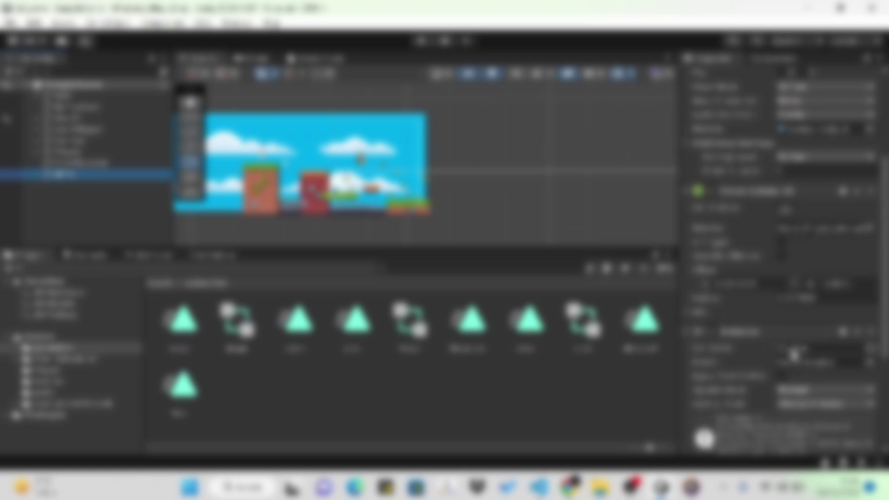
key(Down)
key(Down)
key(Down)
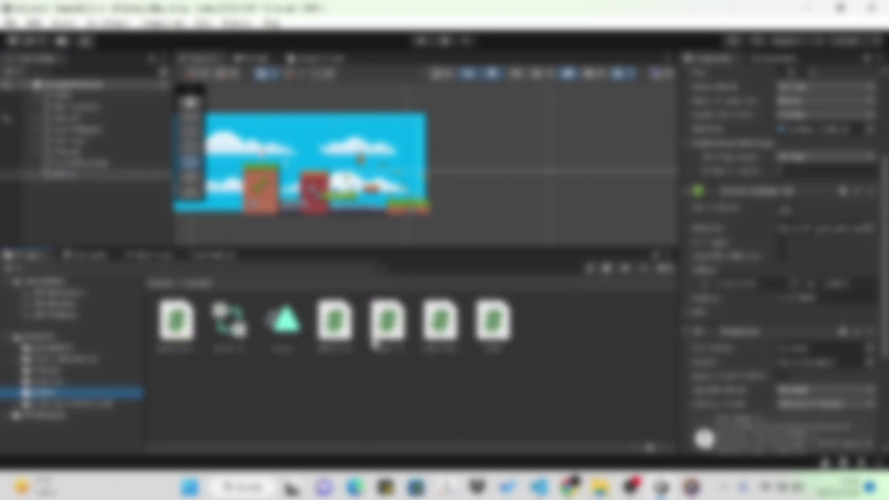
double_click(389, 324)
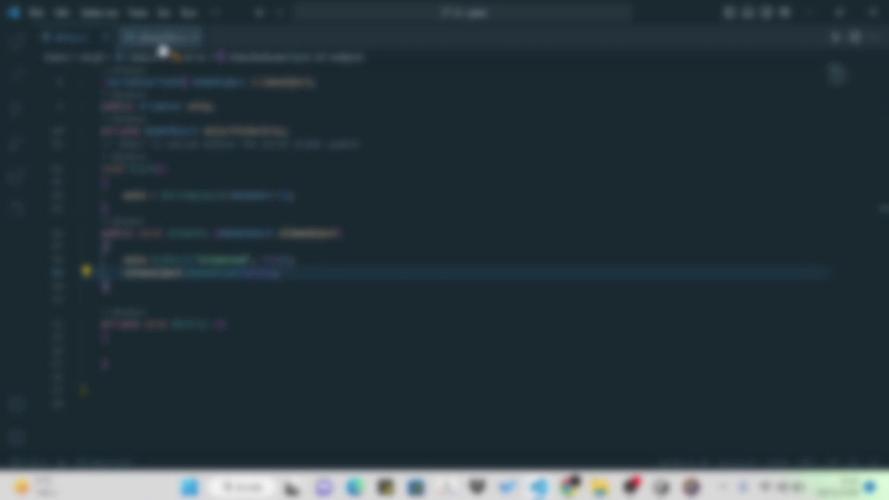
scroll(158, 65, up, 3)
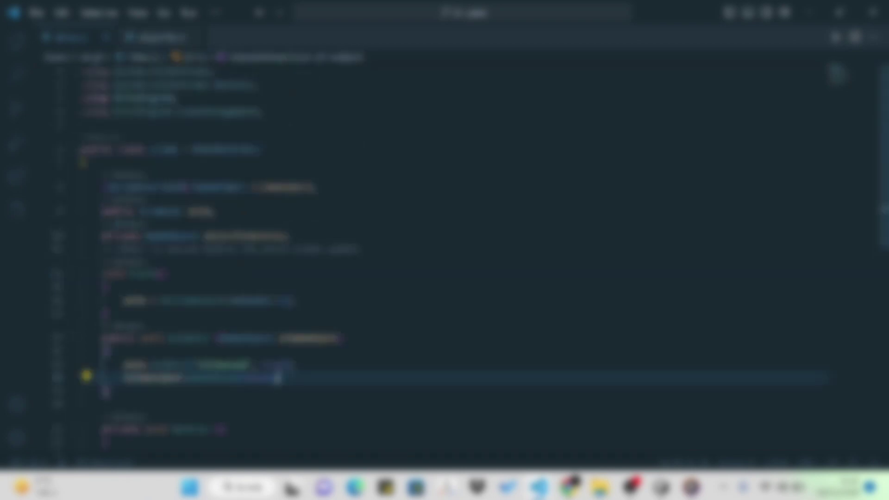
click(168, 41)
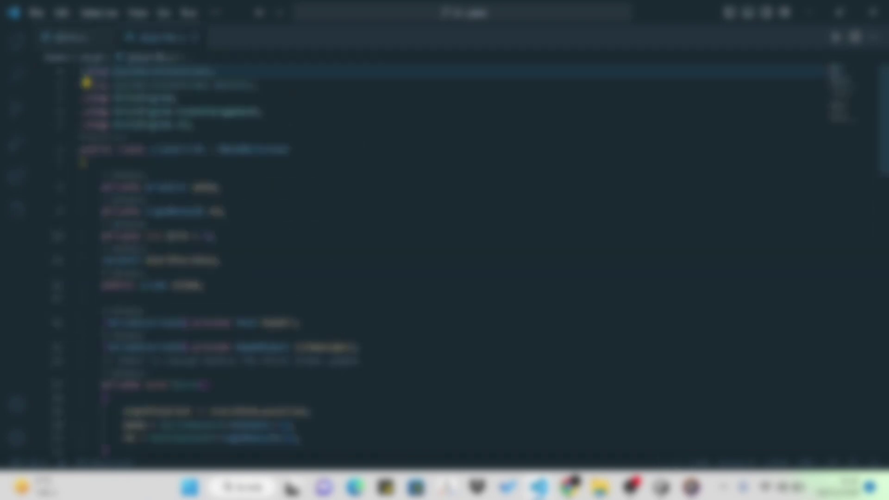
scroll(113, 231, down, 5)
scroll(114, 232, down, 5)
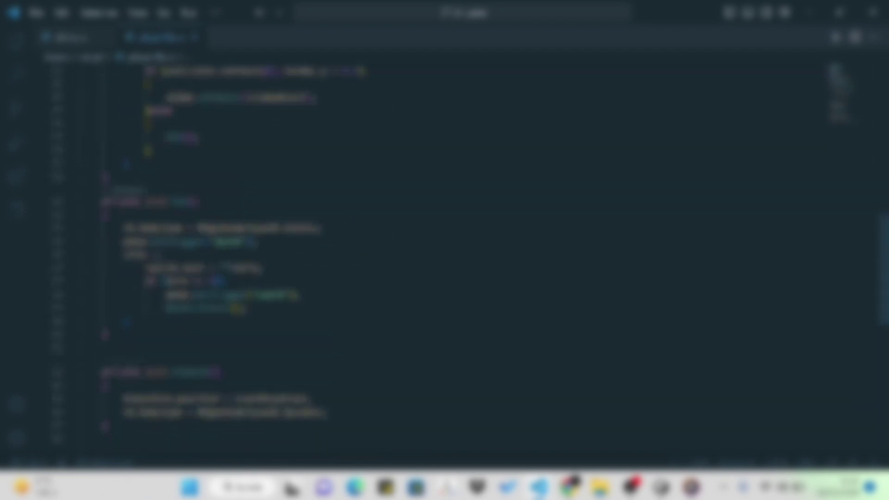
scroll(114, 232, up, 9)
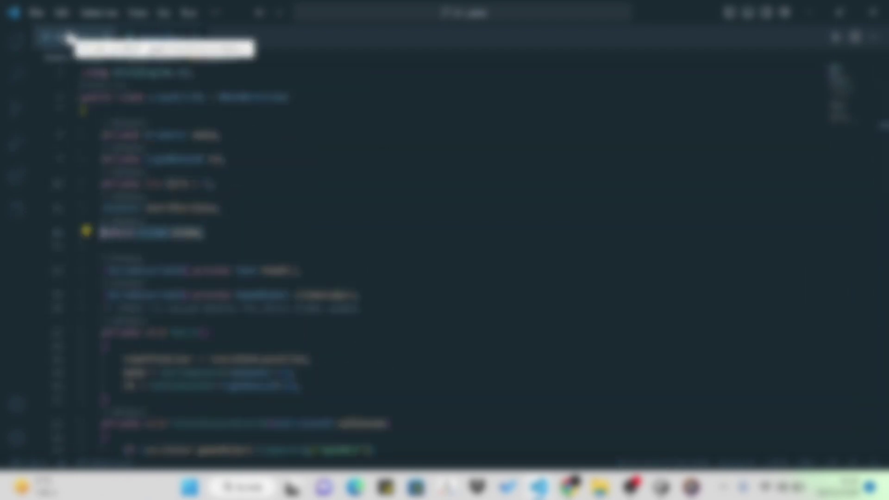
scroll(139, 232, down, 7)
scroll(139, 232, down, 1)
Jump to the called method's definition with F12, select two lines, and stop the running game
click(172, 255)
key(F12)
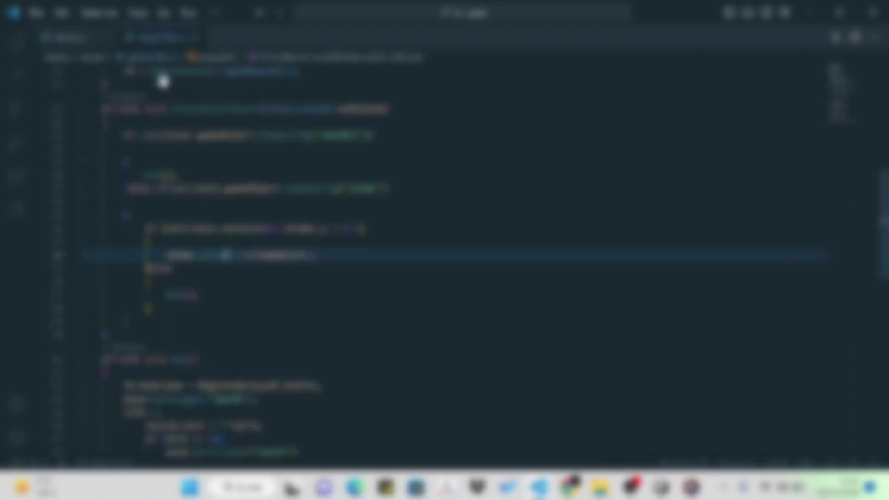
key(alt+Left)
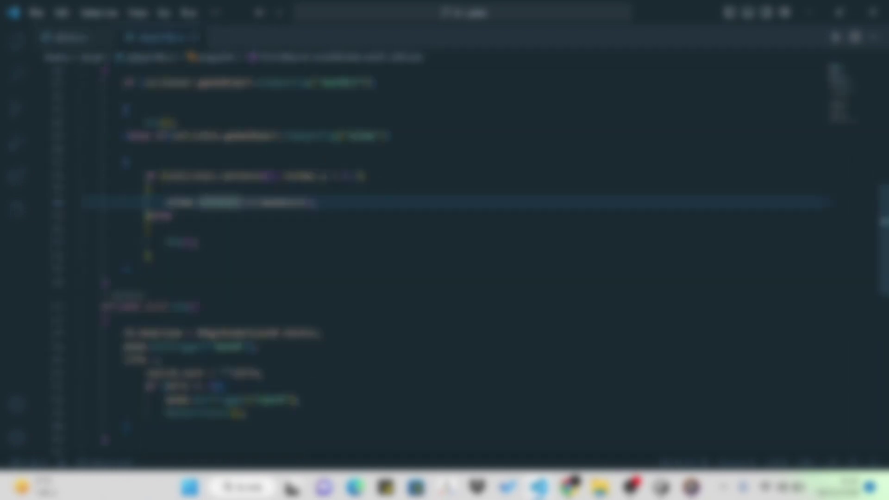
key(F12)
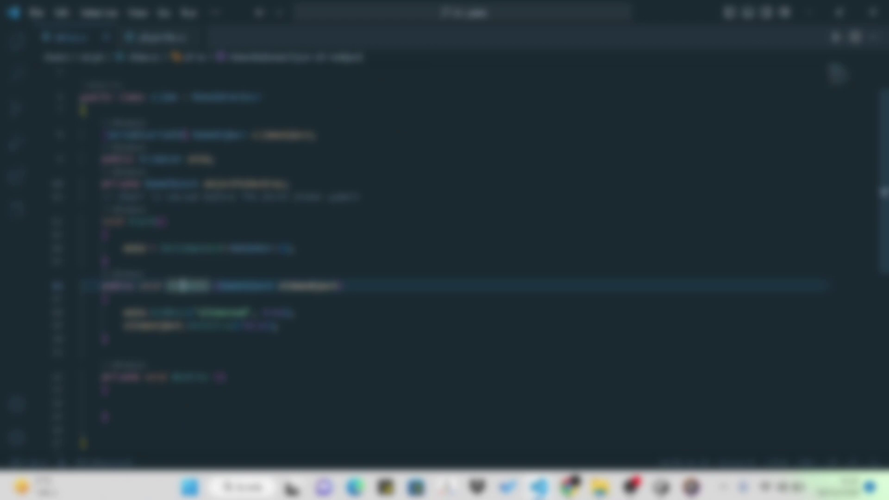
drag(124, 312, 277, 326)
click(661, 487)
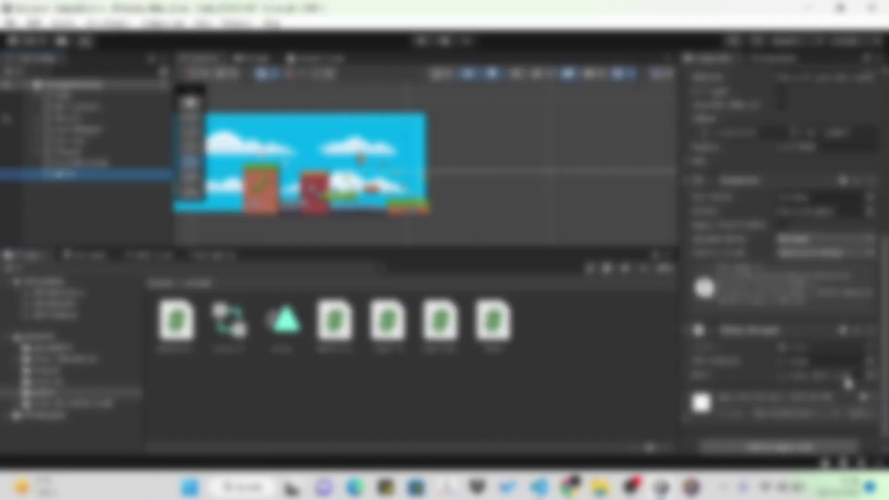
click(509, 486)
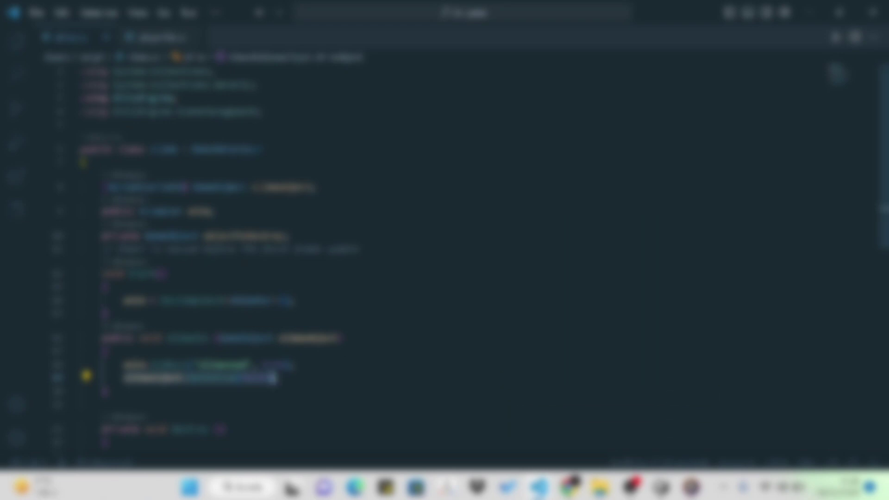
scroll(272, 327, down, 2)
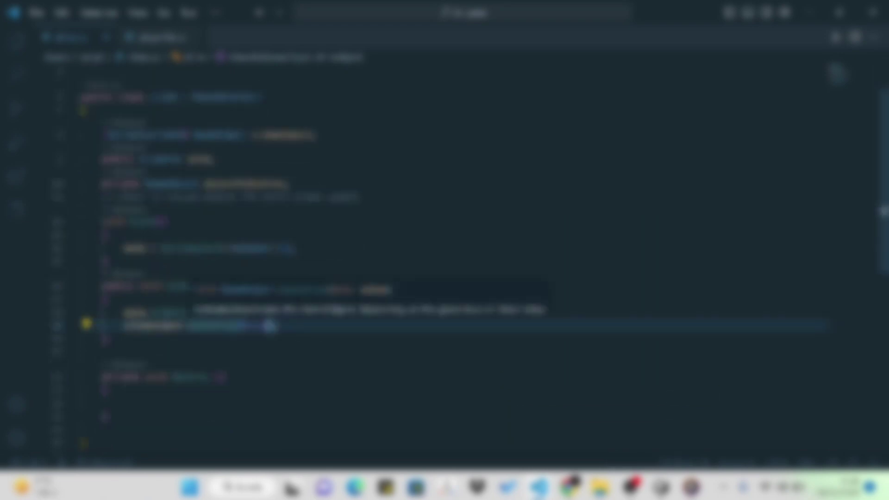
key(alt+Tab)
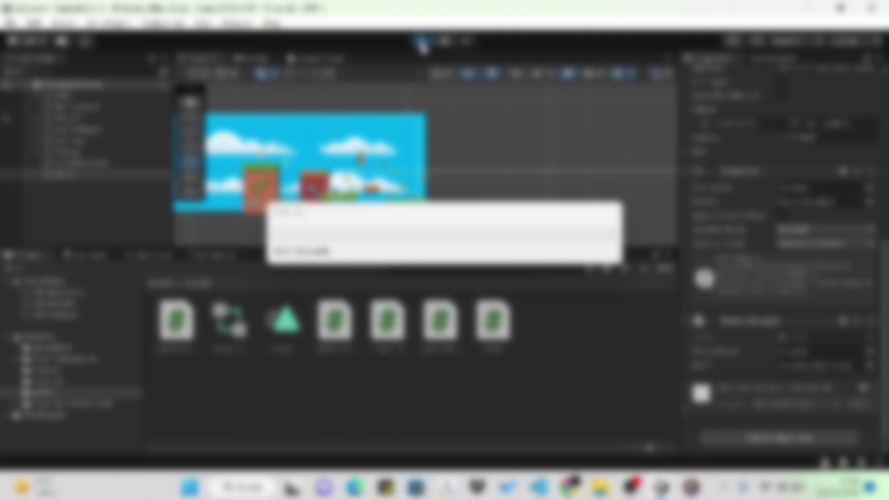
click(422, 45)
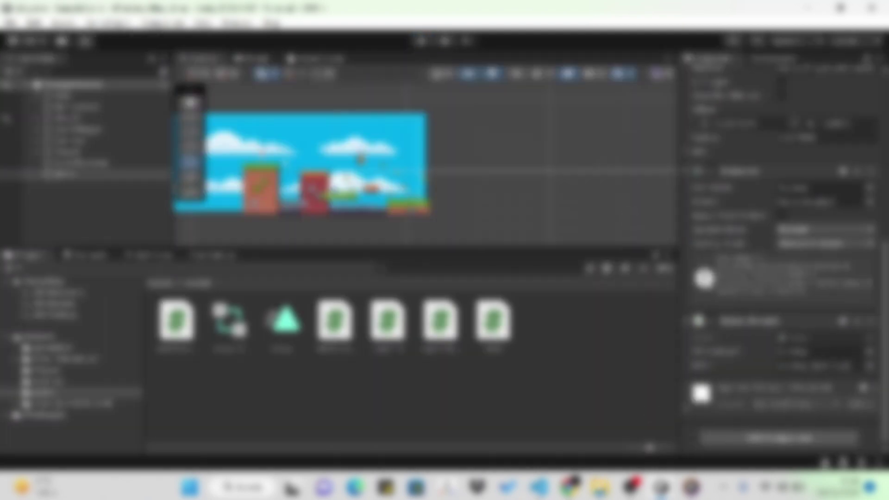
key(alt+Tab)
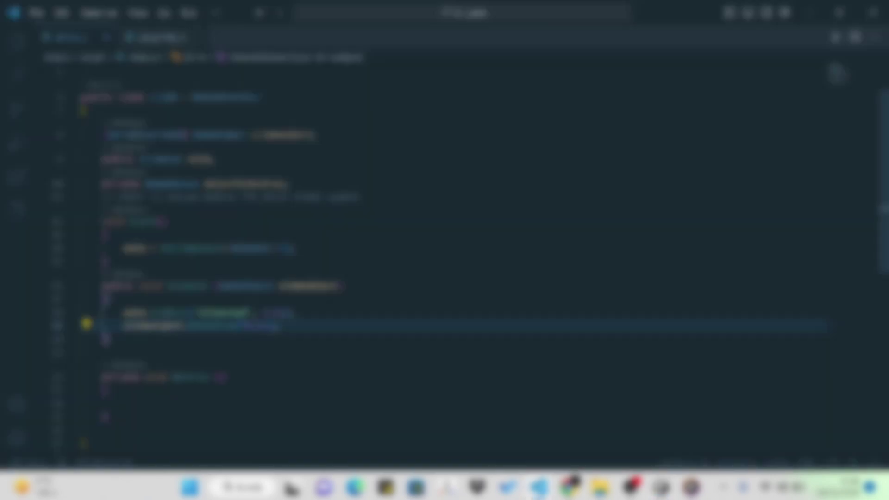
Cut the method's second statement, paste it into the empty Destroy() body, and save
key(shift+Home)
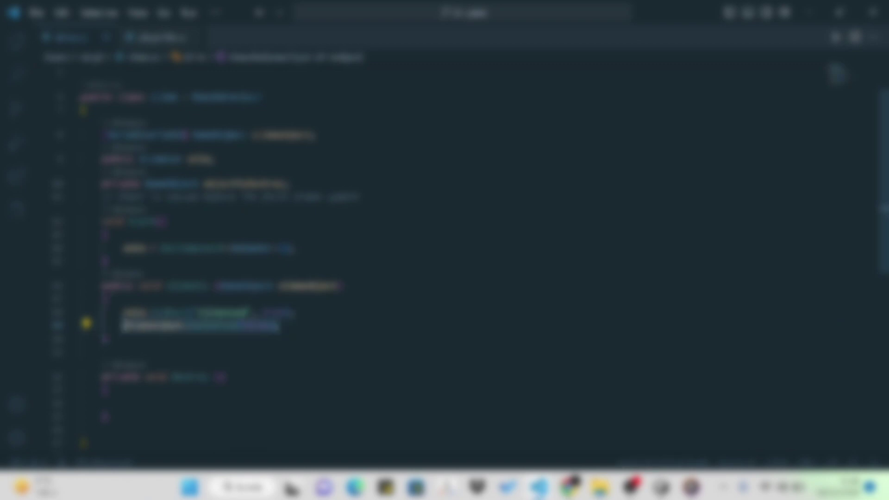
key(ctrl+x)
click(125, 402)
key(ctrl+v)
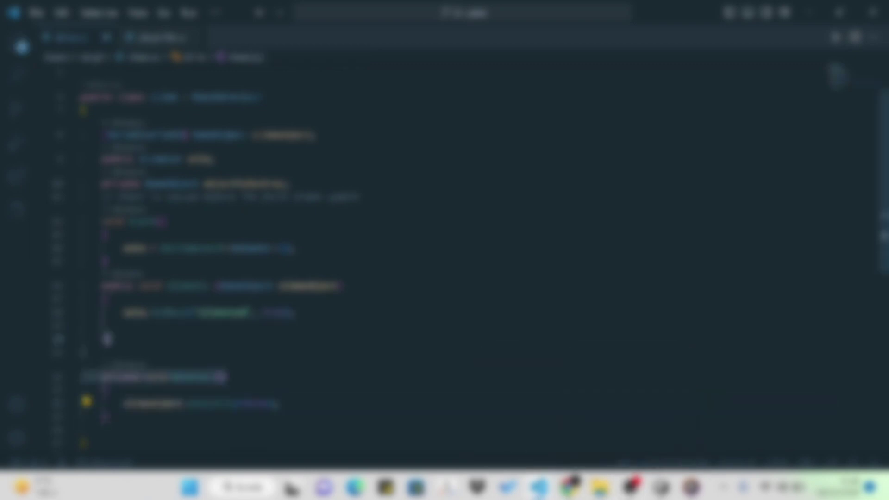
key(alt+Tab)
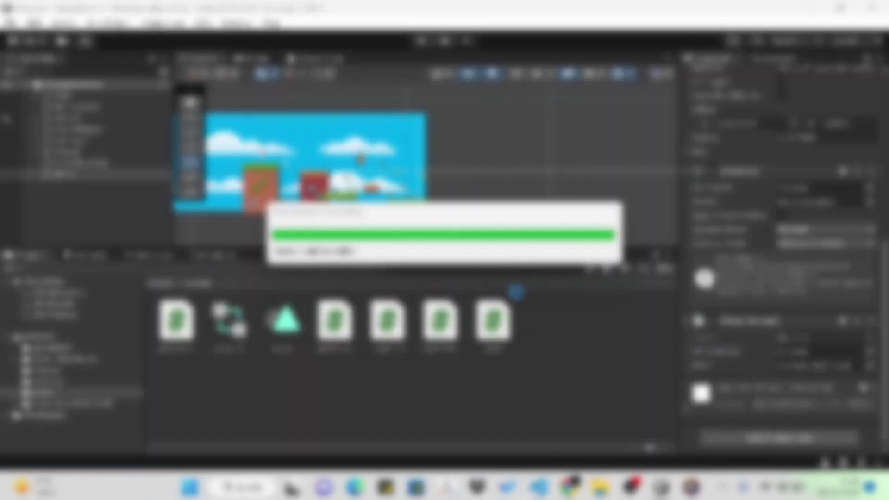
Check the Console error and scene objects, then play-test the recompiled game and stop it
click(68, 372)
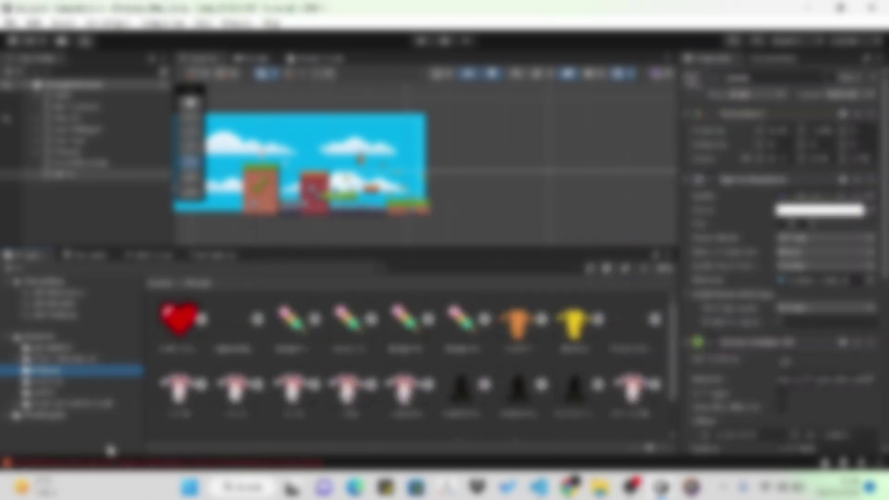
click(86, 254)
click(70, 153)
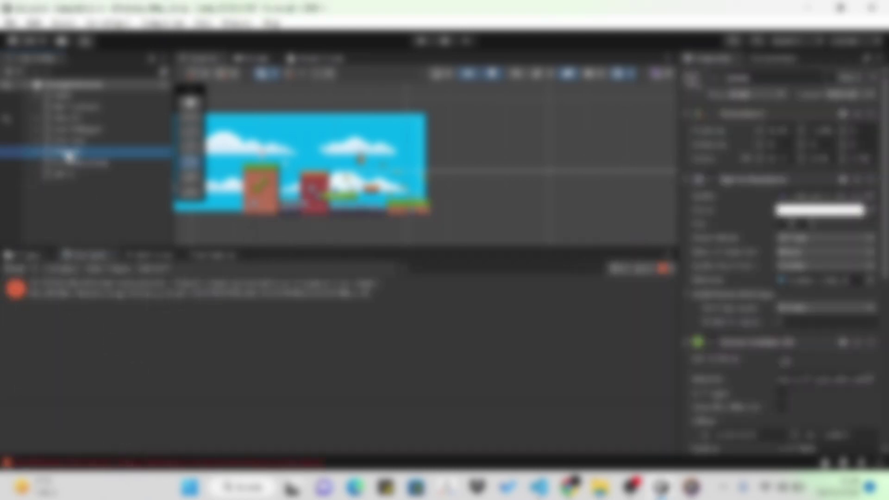
click(69, 171)
click(62, 154)
scroll(814, 353, down, 3)
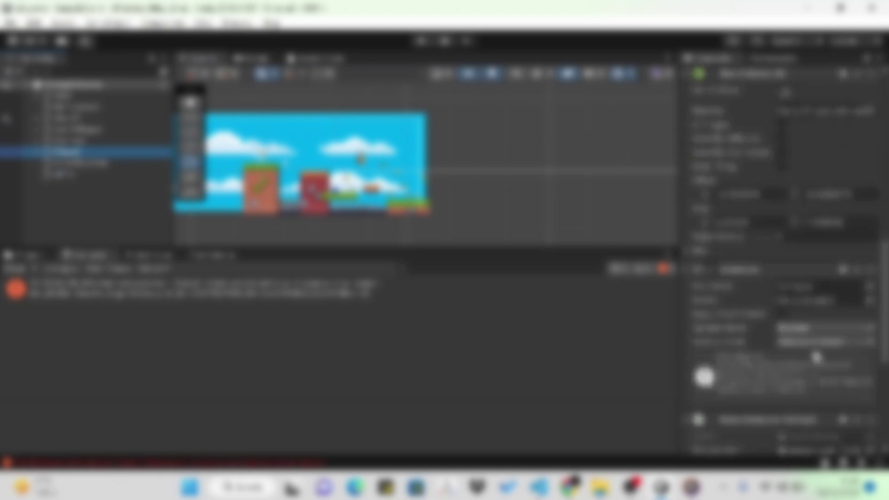
scroll(811, 354, down, 3)
scroll(811, 357, down, 3)
scroll(817, 385, down, 3)
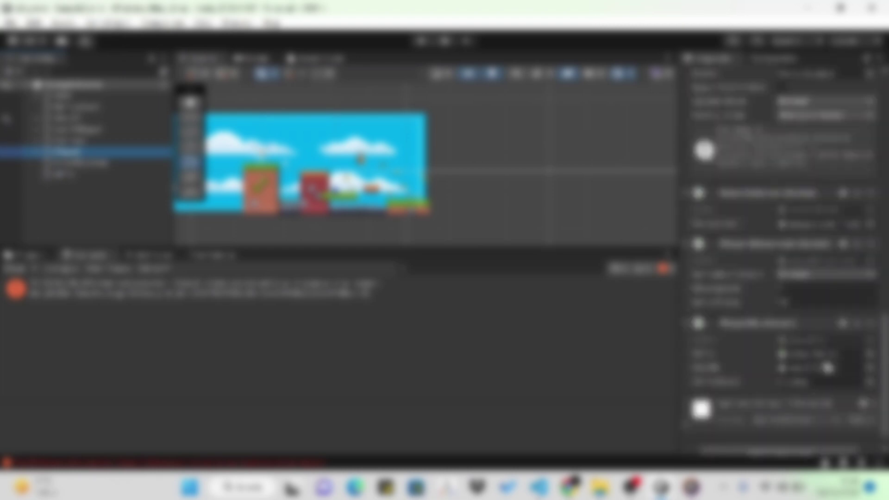
click(422, 41)
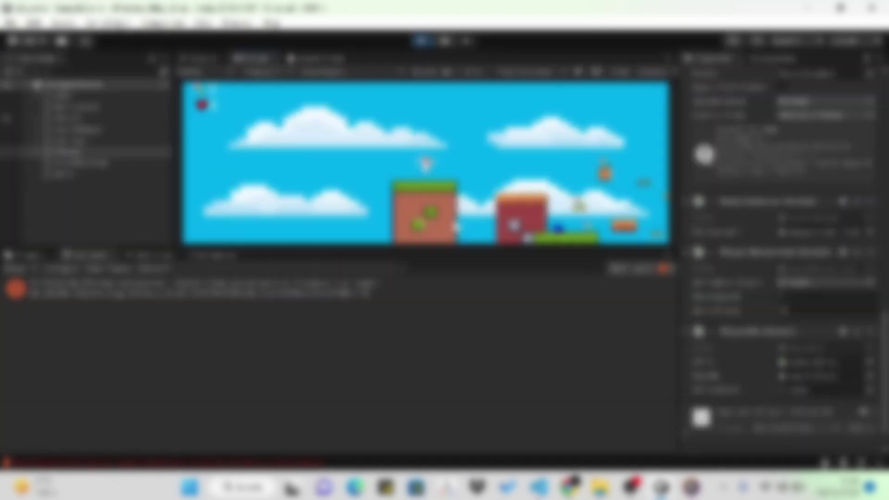
click(417, 42)
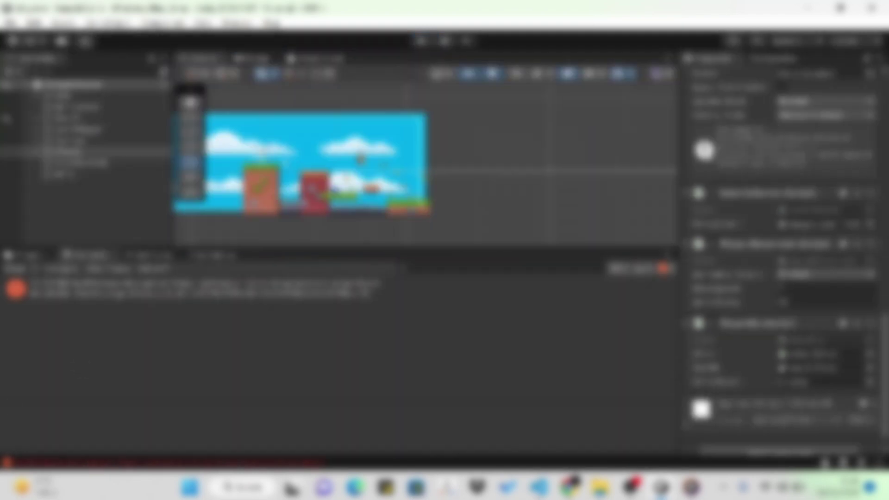
Open the Animations folder and double-click a clip to open the Animation window
click(58, 175)
click(42, 256)
click(55, 352)
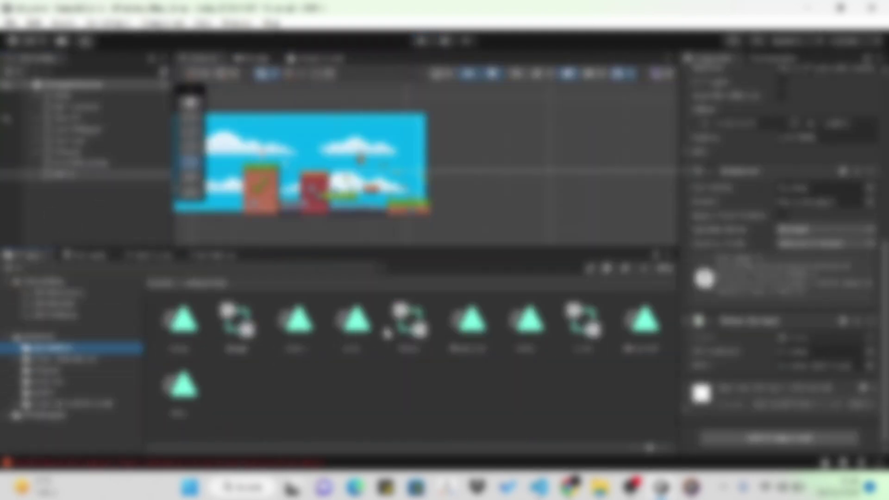
double_click(631, 332)
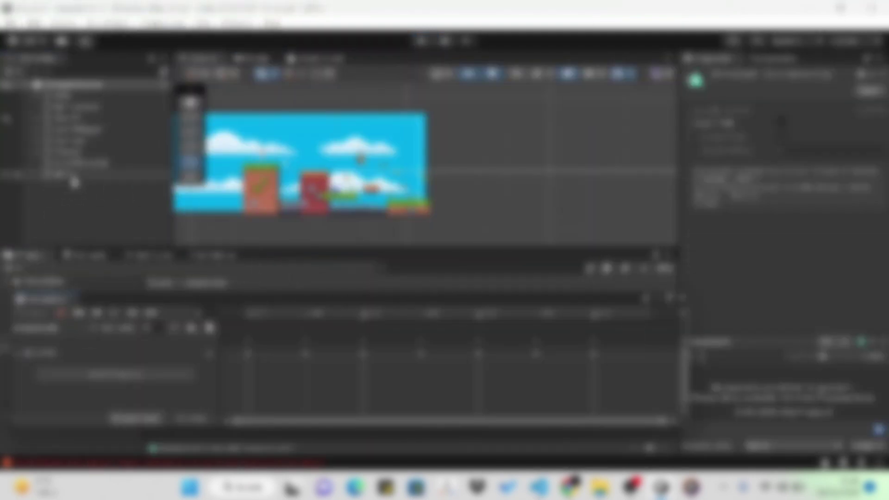
Dock the floating Animation timeline as a tab in the bottom panel
drag(123, 301, 301, 154)
click(84, 176)
drag(352, 210, 204, 296)
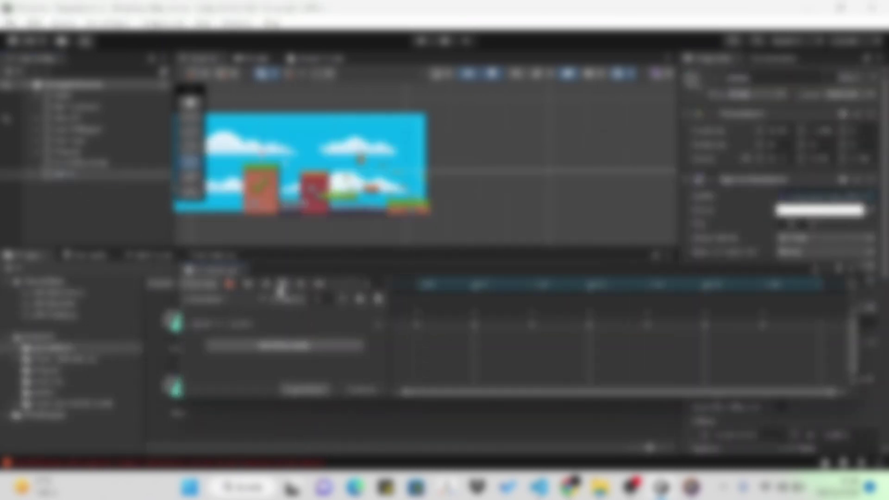
drag(209, 270, 37, 255)
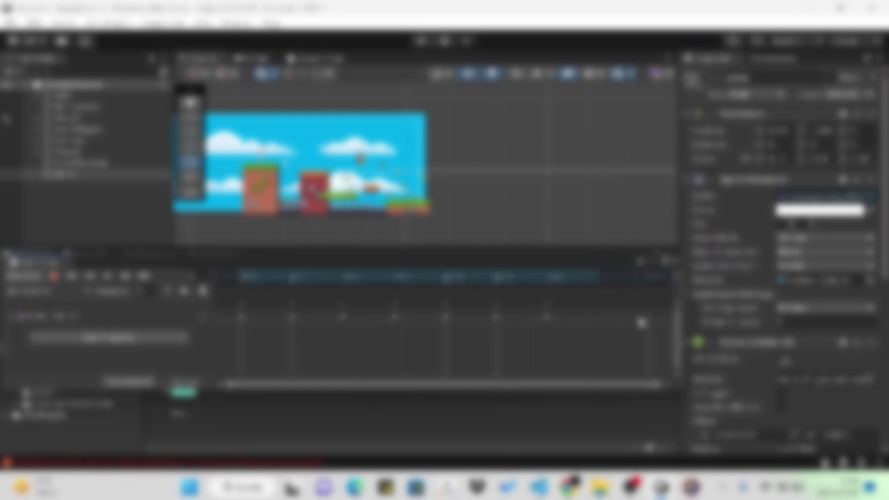
scroll(569, 281, down, 2)
Choose a new value in the asset's Inspector dropdown, then start the game to test the level
click(815, 118)
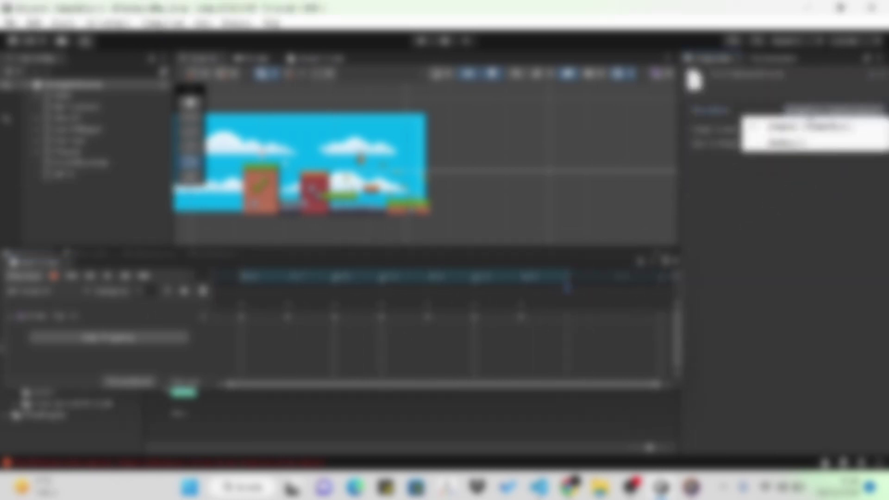
click(788, 199)
click(832, 105)
click(823, 145)
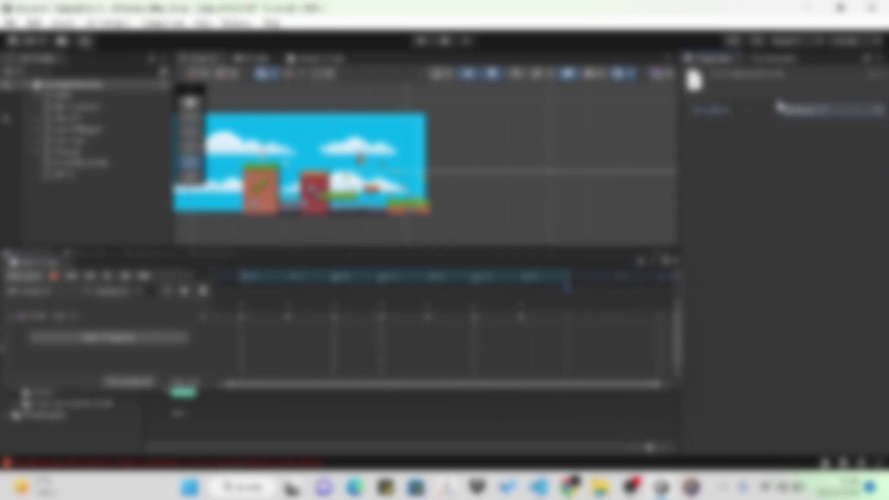
click(674, 261)
key(ctrl+p)
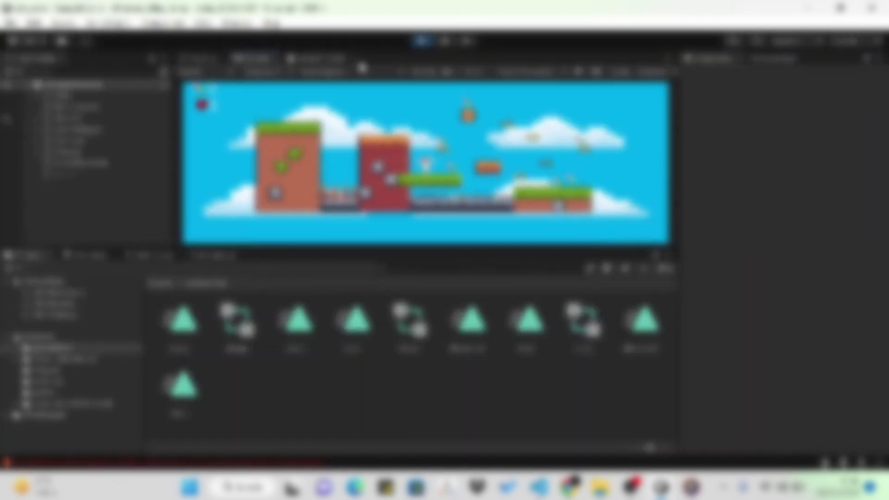
click(539, 486)
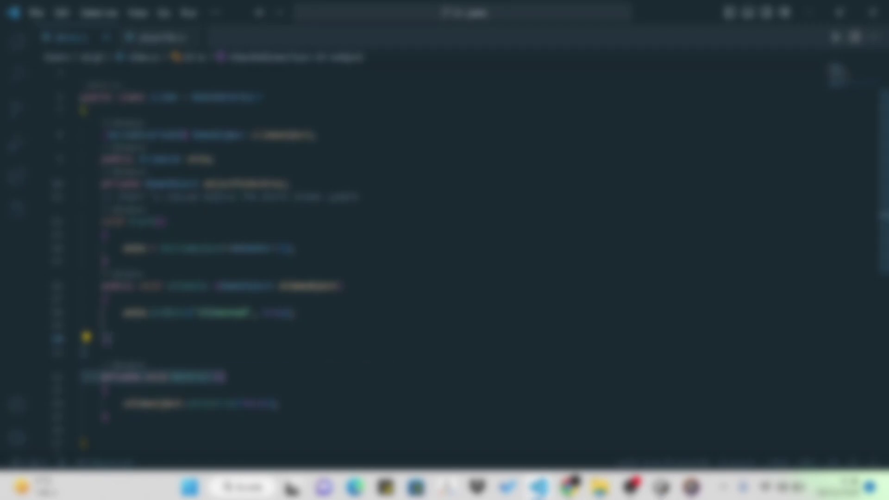
click(632, 486)
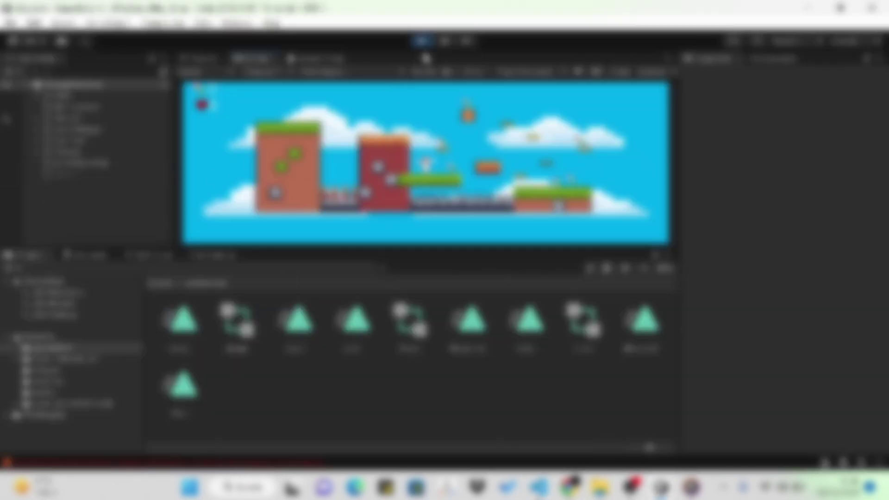